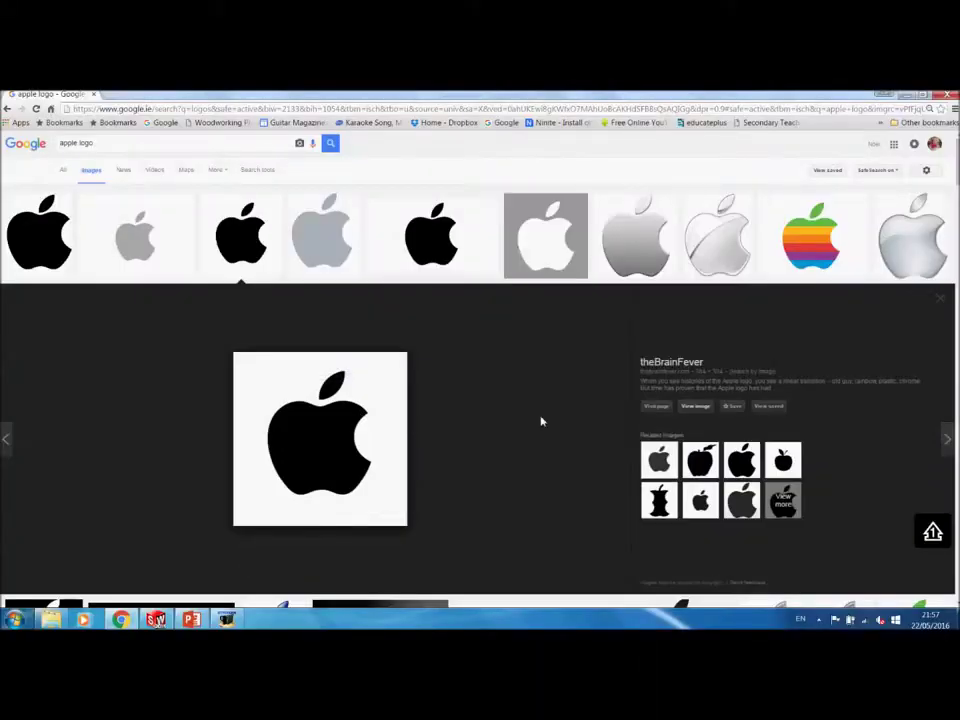
Step: Open the black silhouette Apple logo at full size and copy the image
left_click(697, 407)
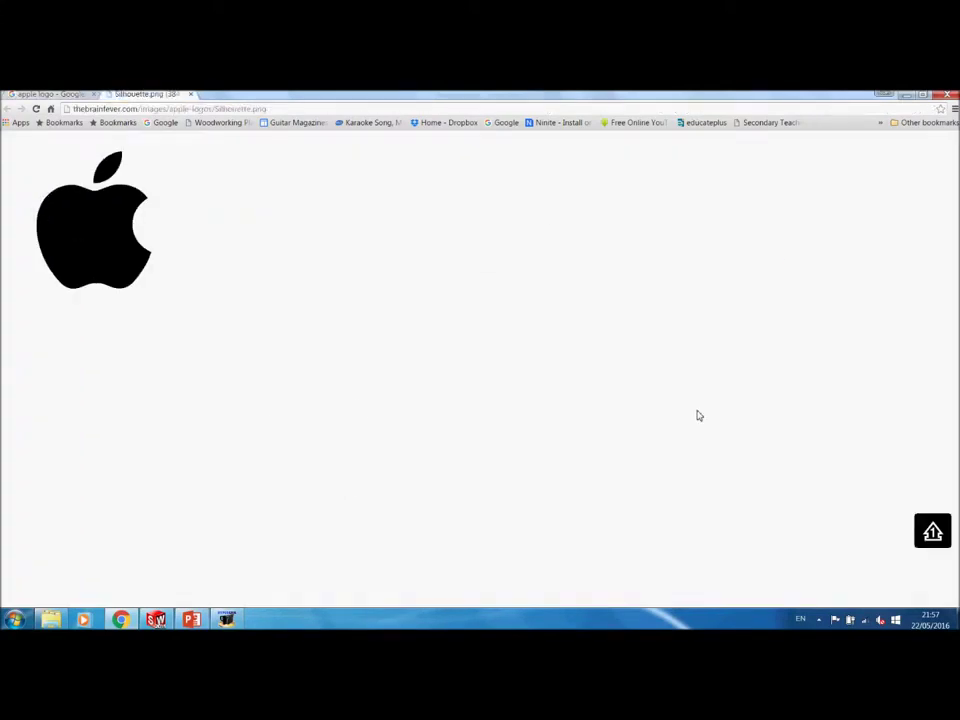
left_click(45, 94)
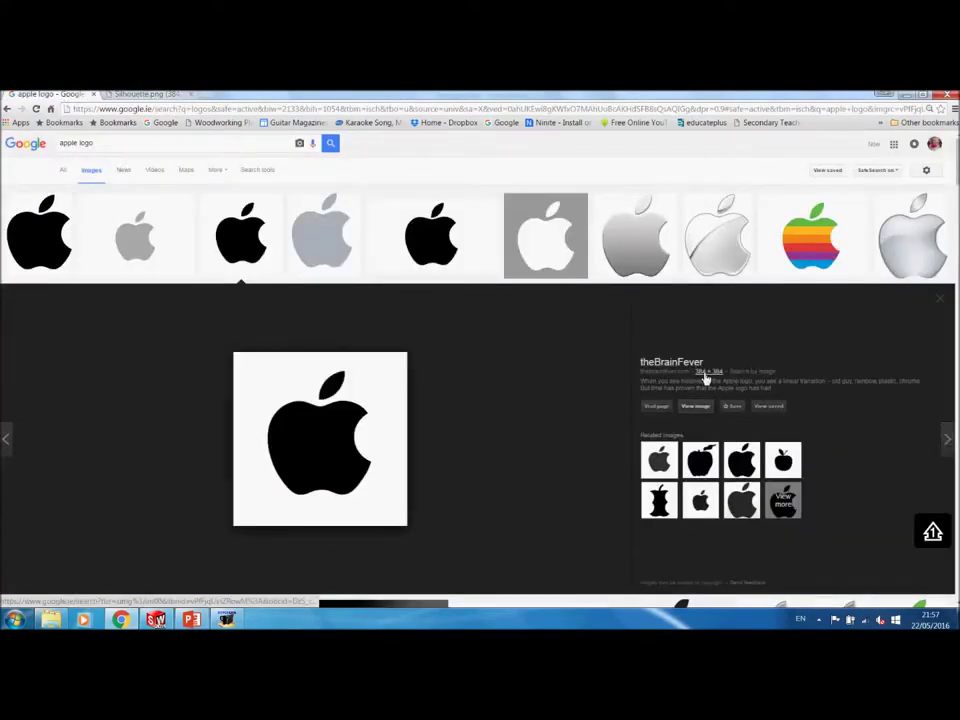
left_click(145, 95)
right_click(125, 250)
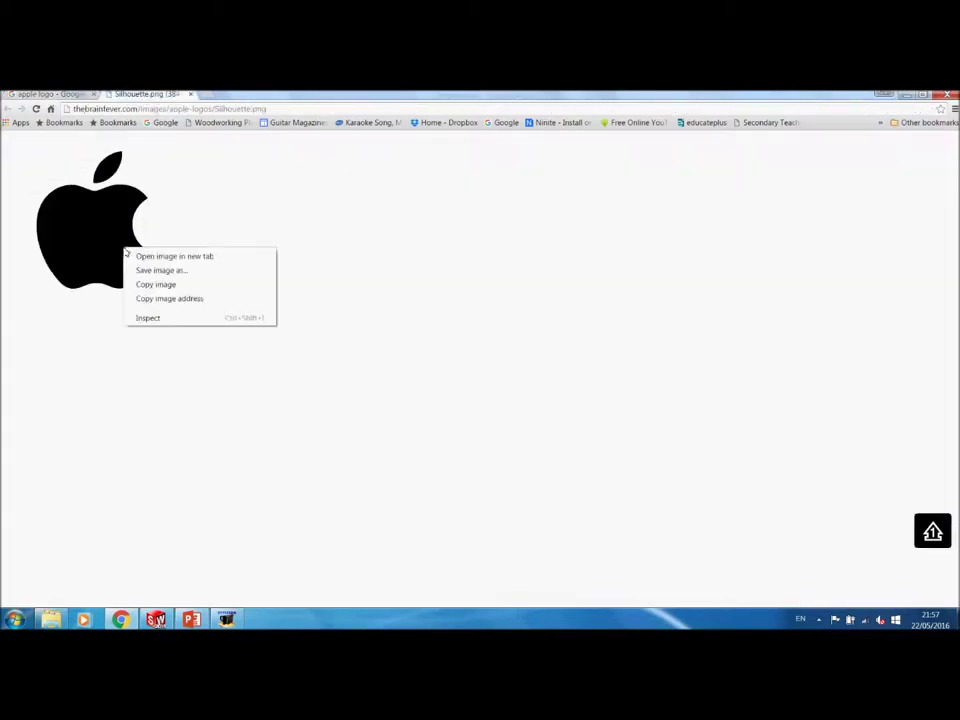
left_click(163, 286)
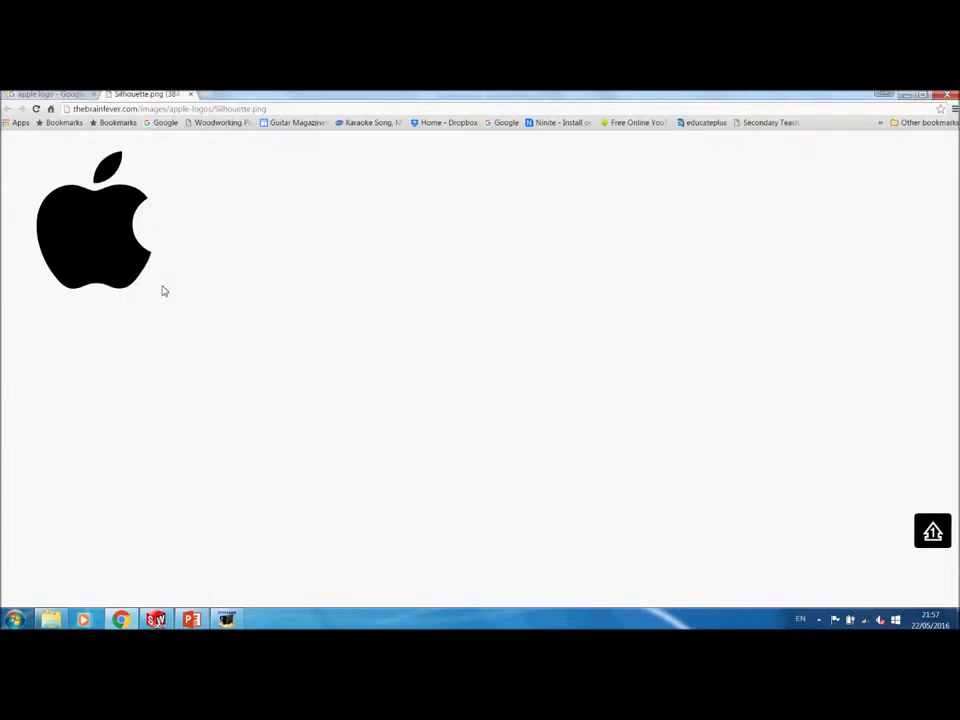
Step: Switch to PowerPoint, paste the logo onto the blank slide and shift it over the slide's upper-left corner
left_click(191, 619)
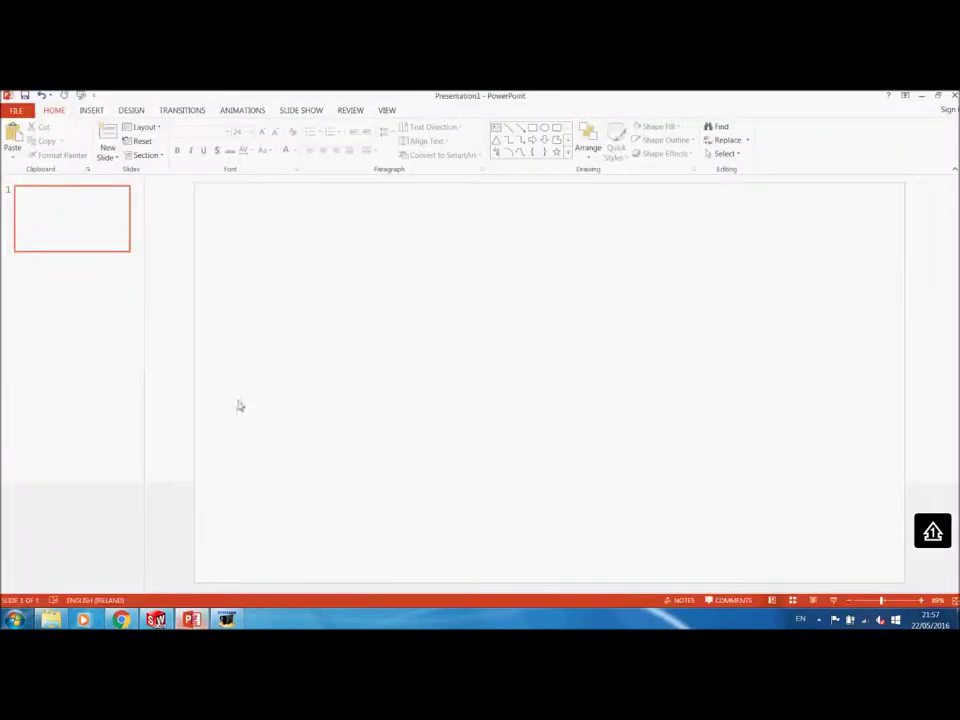
right_click(275, 271)
left_click(302, 287)
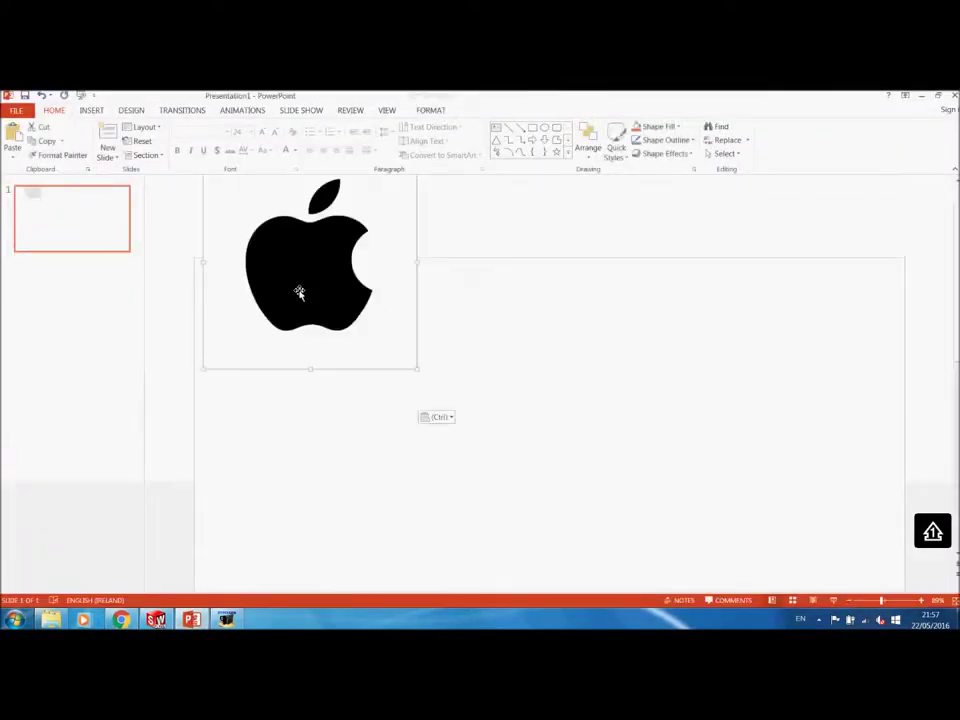
left_click_drag(308, 265, 238, 227)
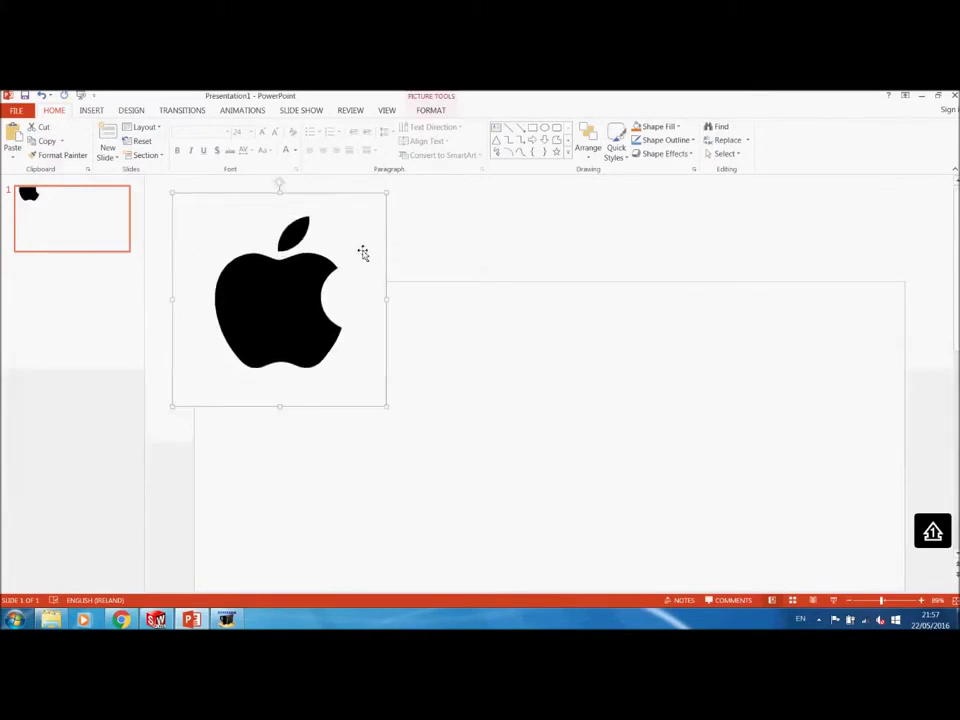
Step: Make the logo picture's white background transparent and move the picture fully onto the slide
double_click(363, 253)
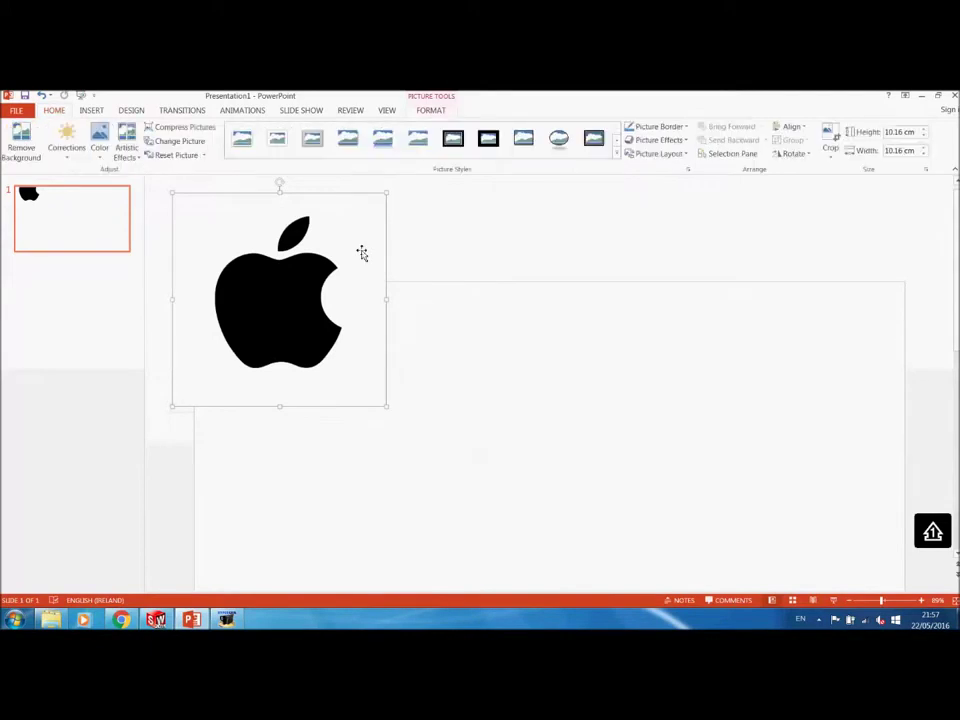
left_click(98, 158)
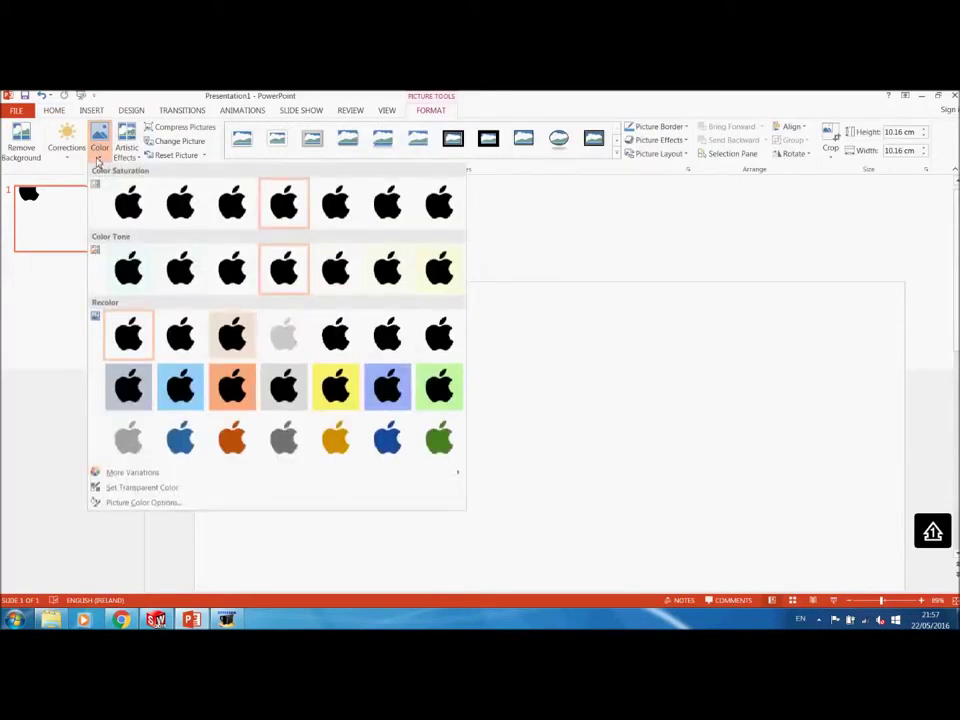
left_click(142, 489)
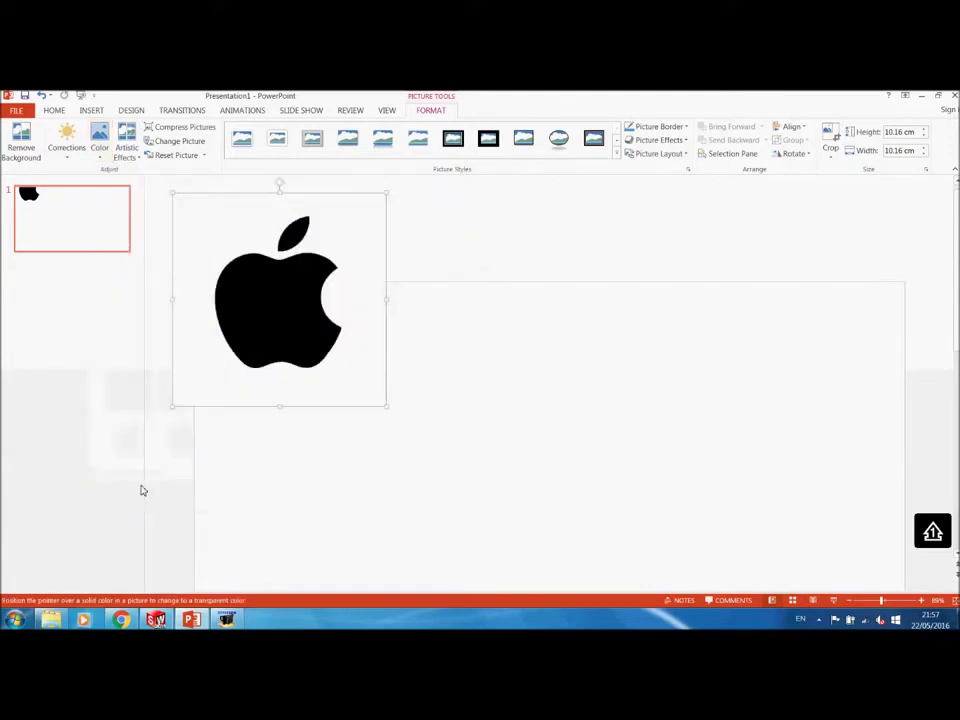
left_click(357, 333)
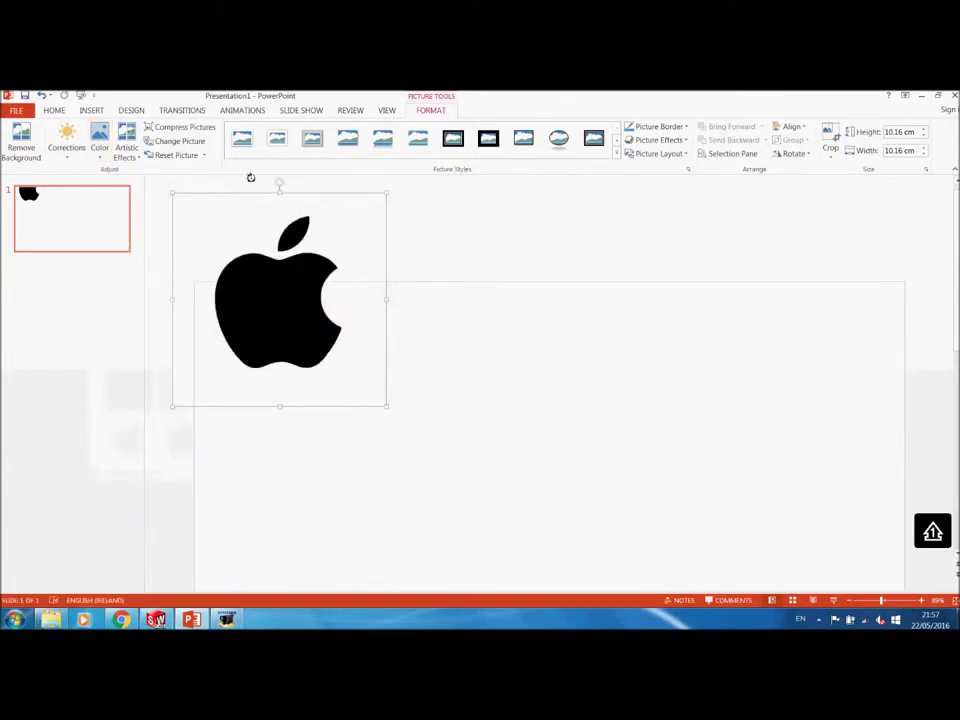
right_click_drag(282, 309, 365, 318)
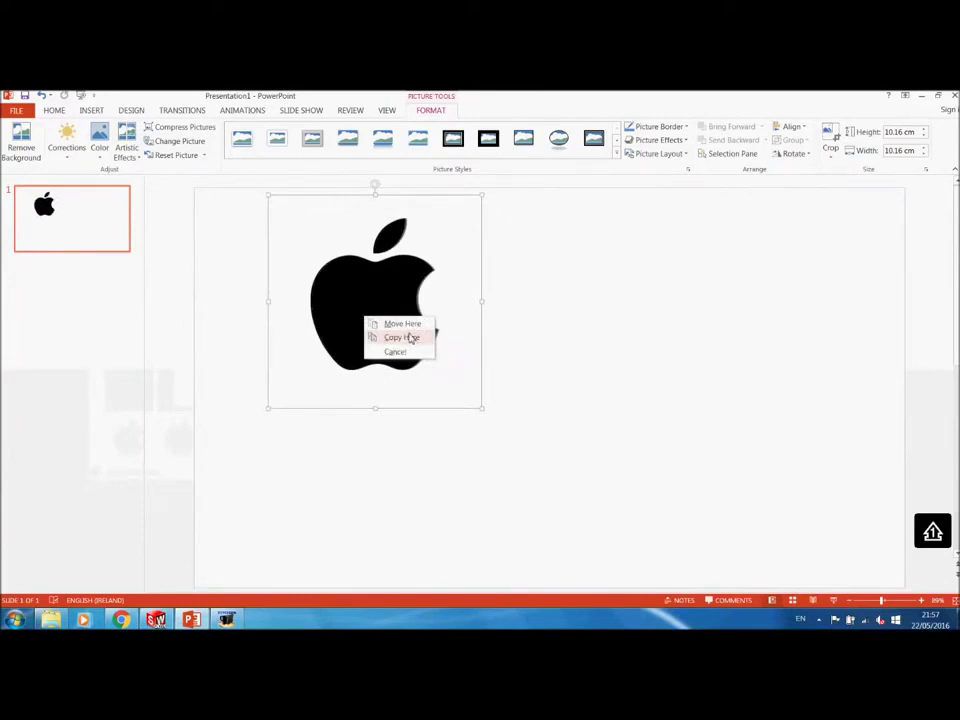
left_click(336, 317)
Step: Save the logo as a PNG picture named Apple_bite in the Pictures library
right_click(337, 313)
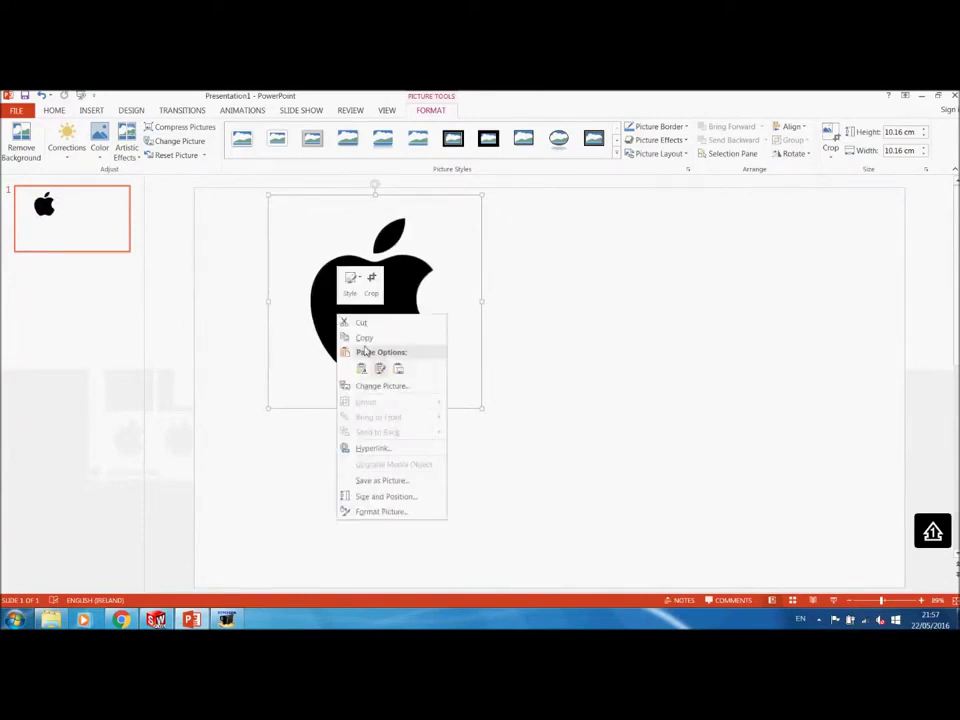
left_click(374, 482)
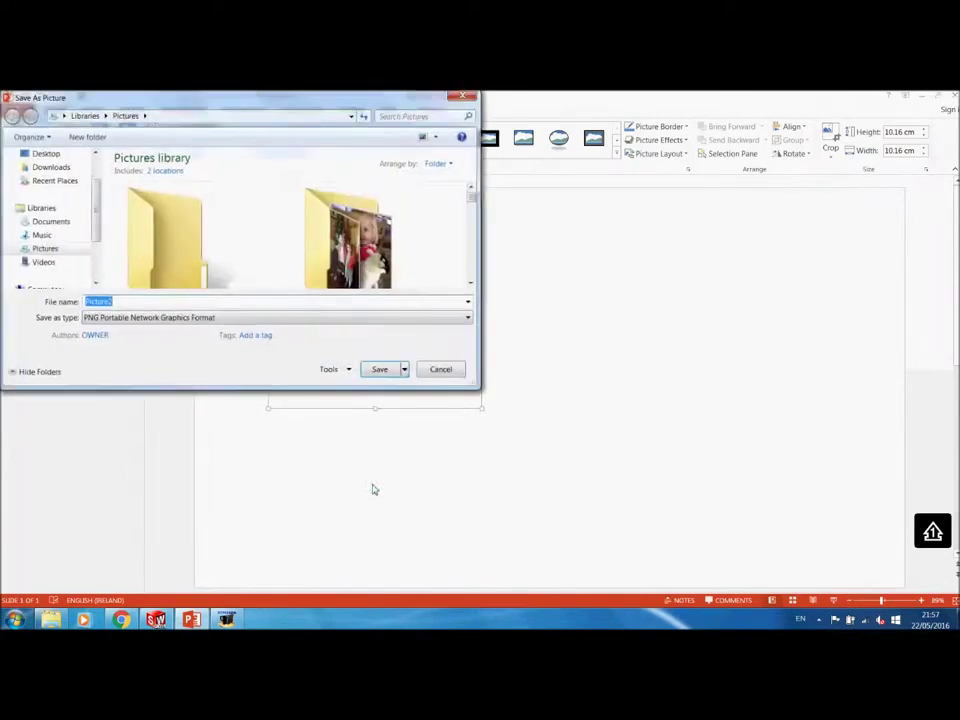
left_click(467, 318)
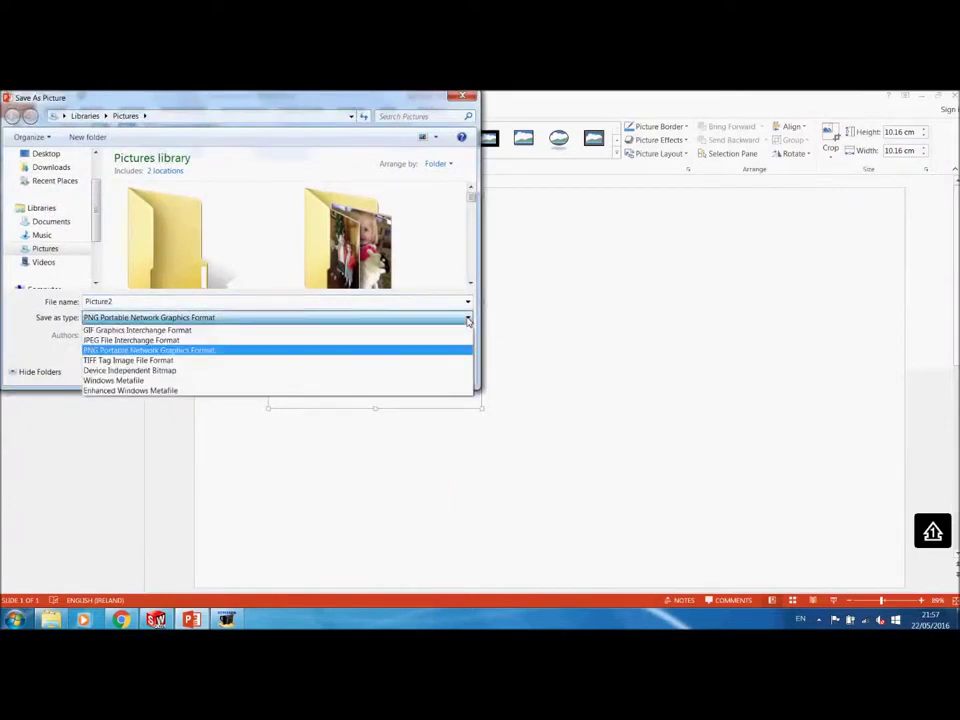
left_click(467, 318)
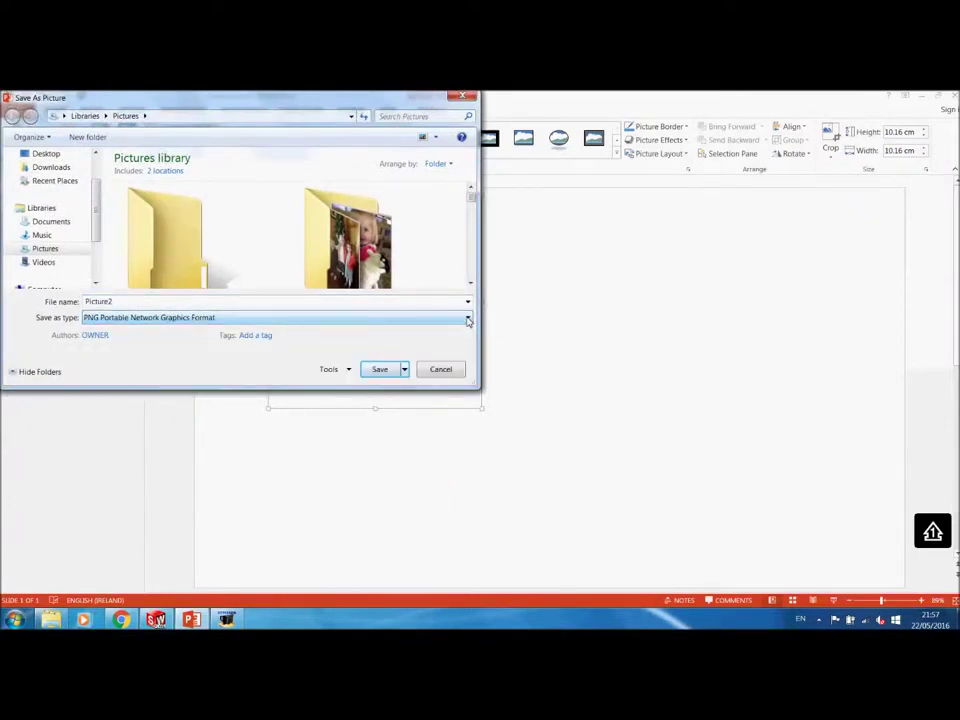
left_click_drag(125, 300, 86, 304)
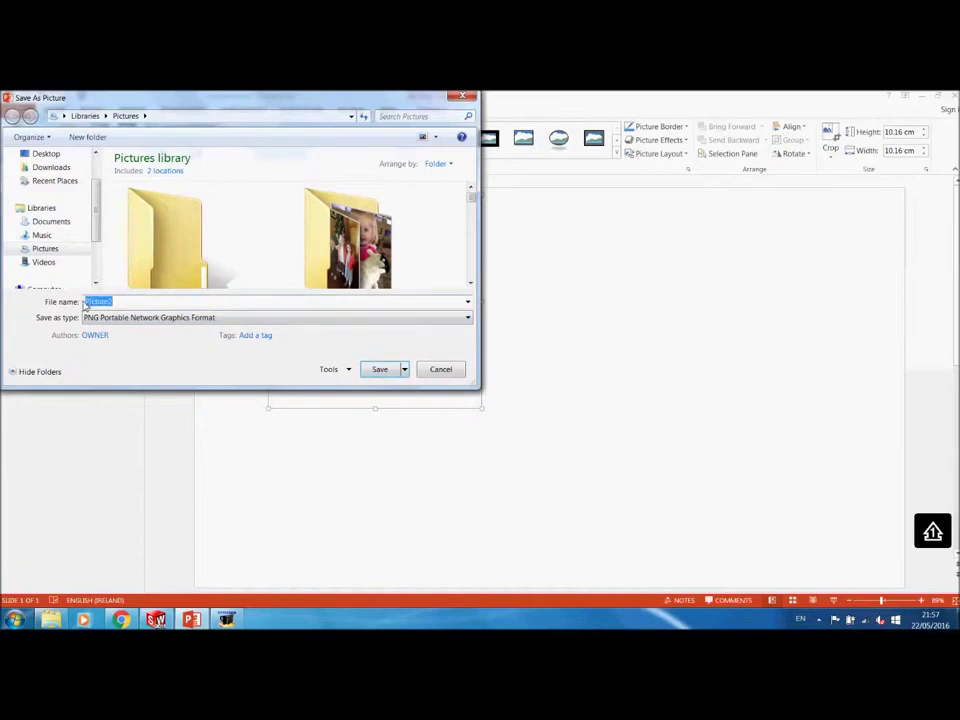
type("A")
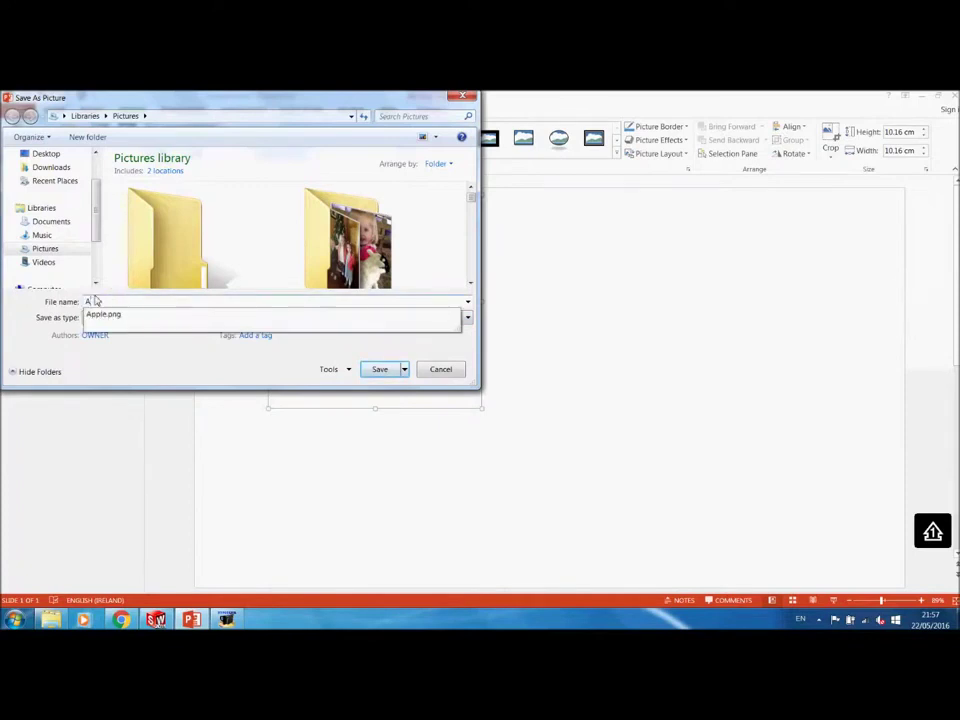
type("pple_bite")
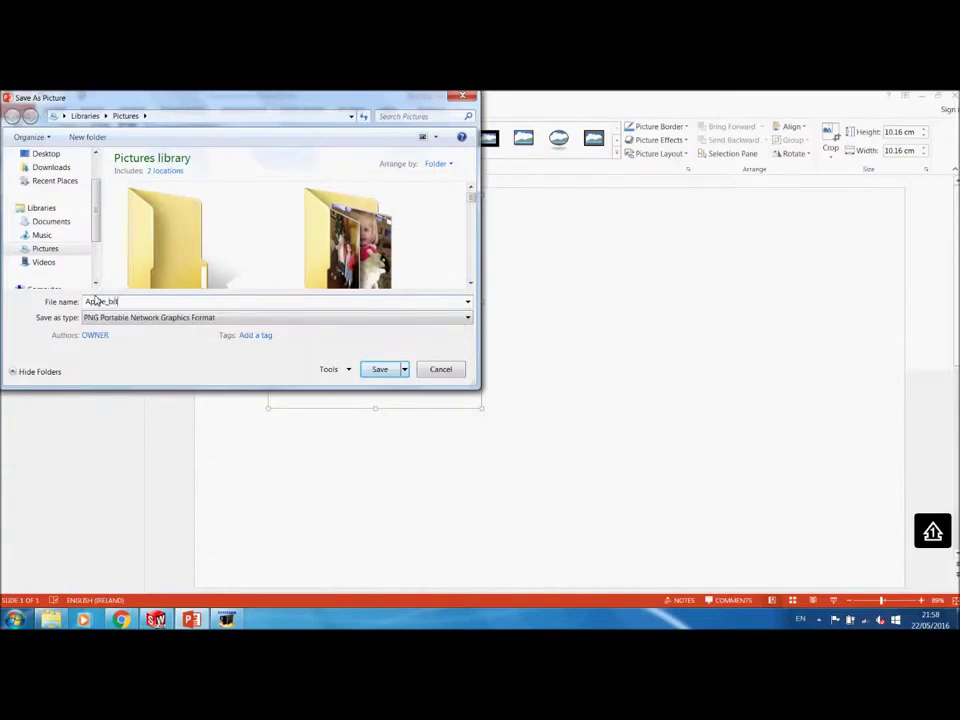
left_click(379, 369)
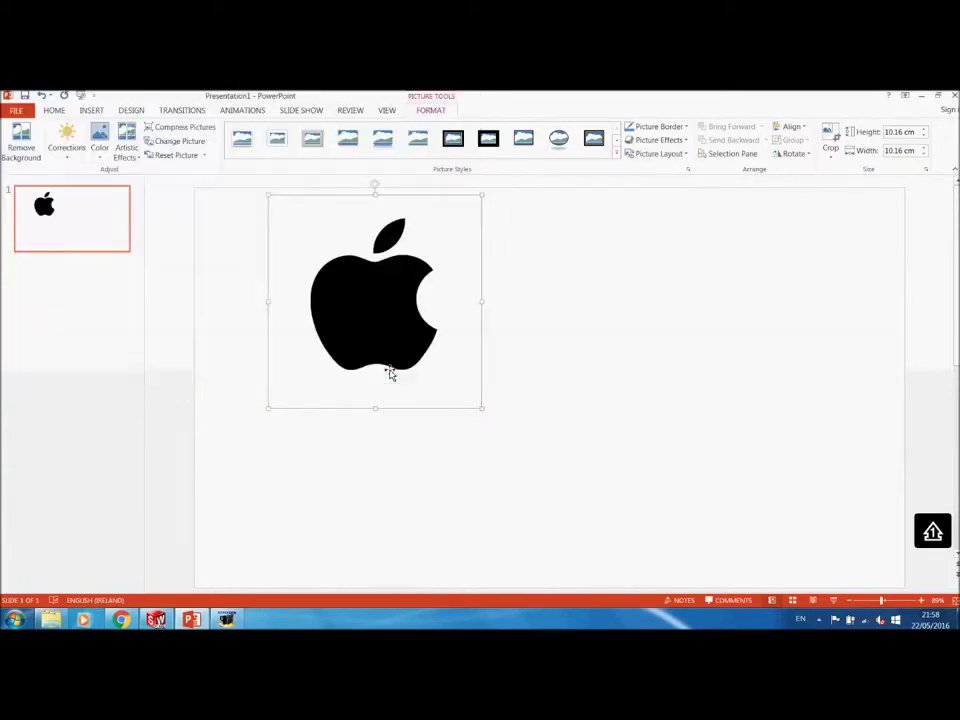
Step: Switch to SOLIDWORKS and create a new document from the Part template
left_click(157, 620)
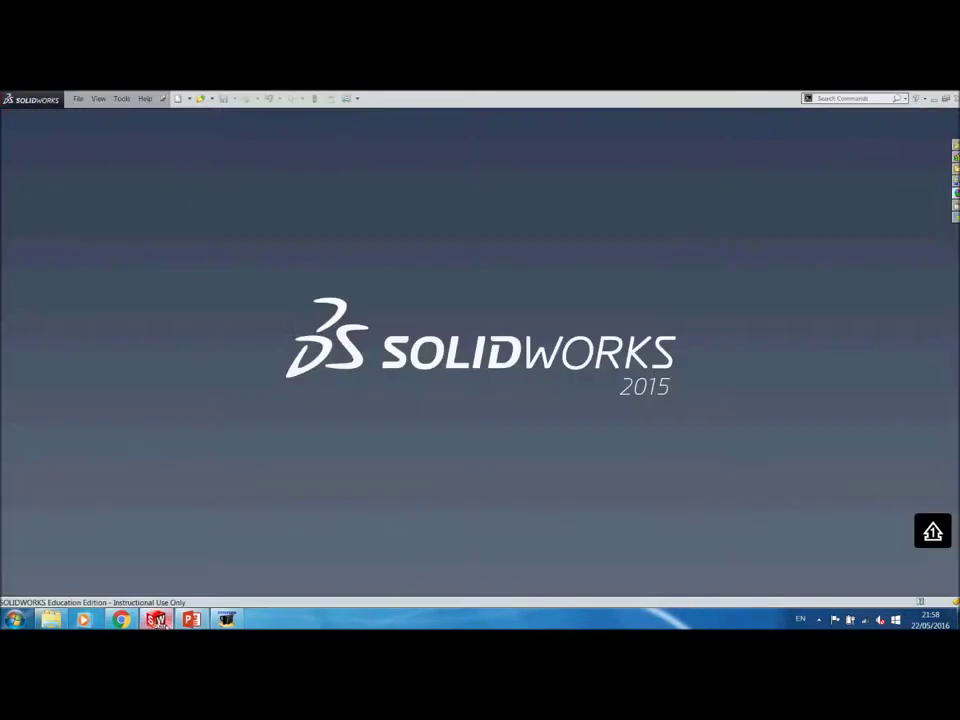
left_click(77, 99)
left_click(94, 117)
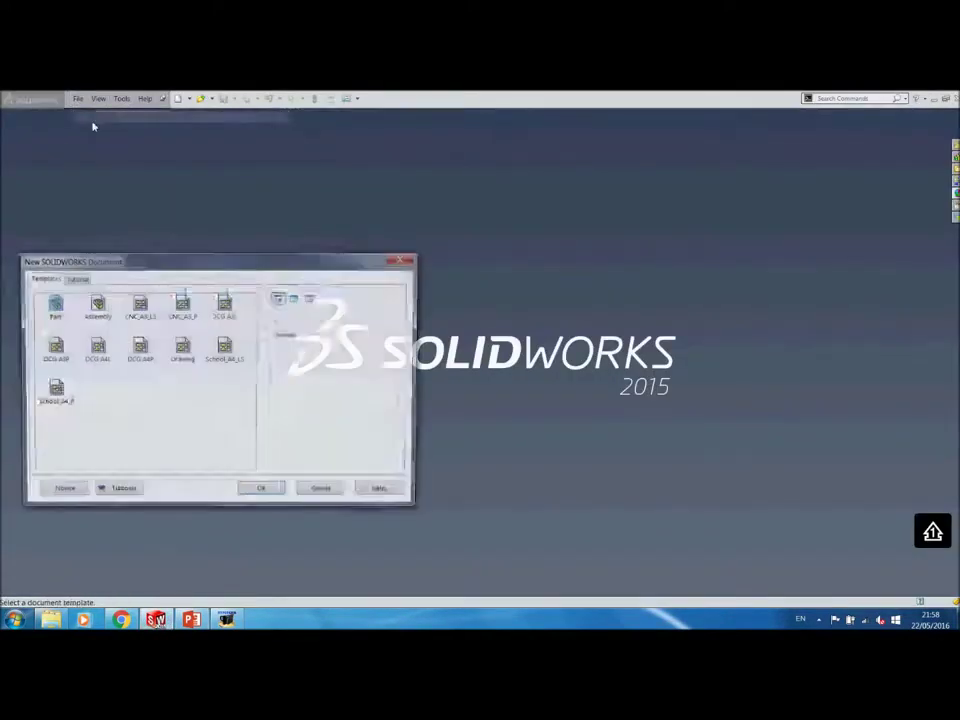
left_click(54, 314)
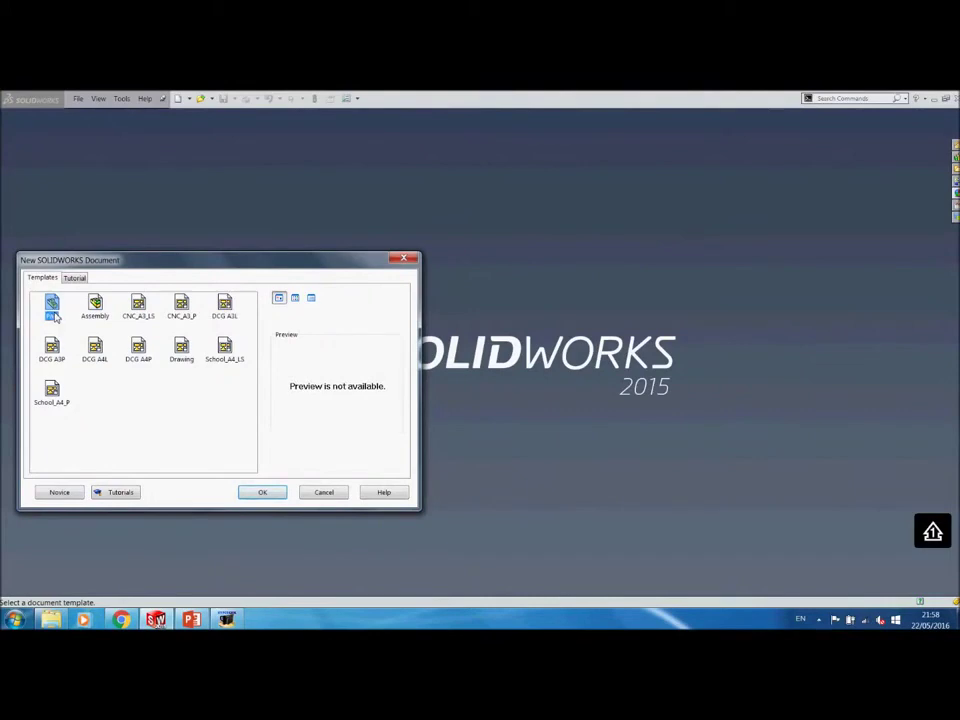
left_click(241, 487)
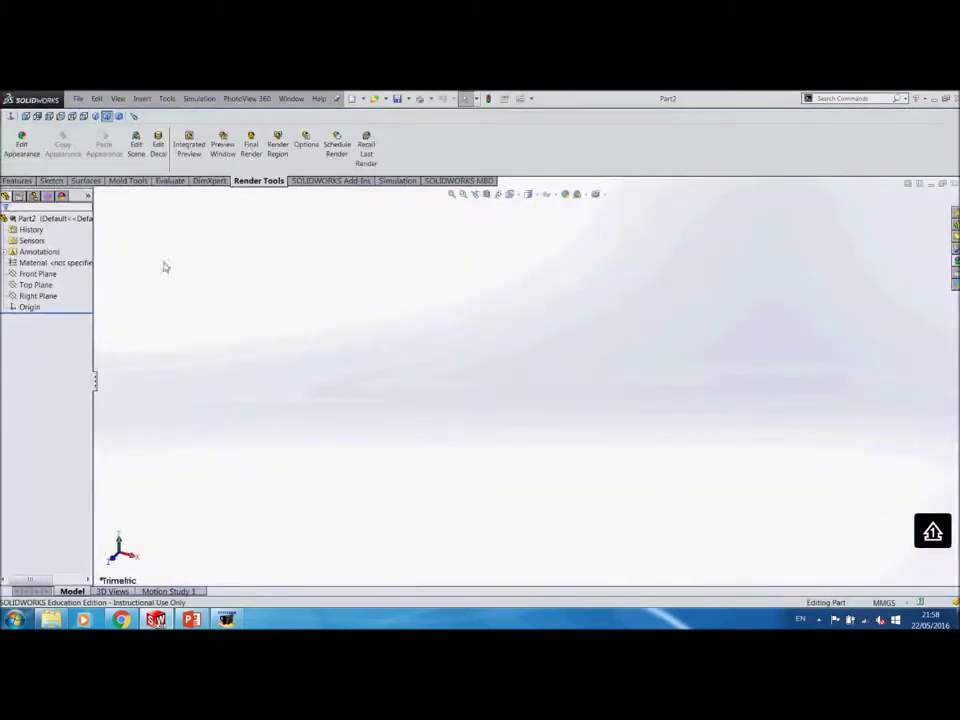
Step: Start a new sketch on the Front Plane
left_click(36, 274)
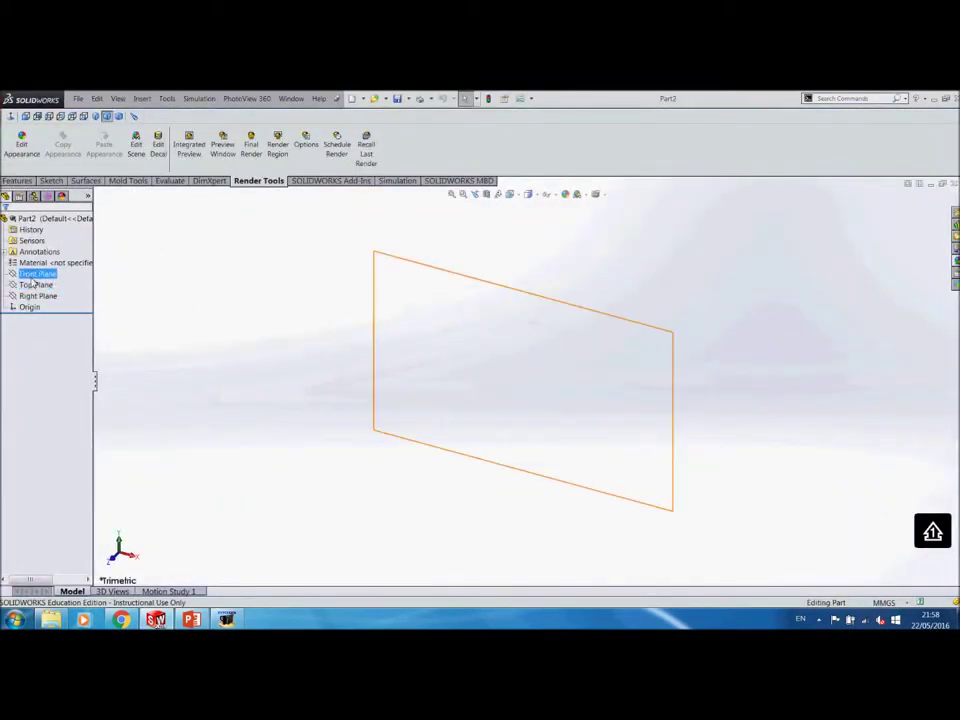
right_click(36, 274)
left_click(39, 263)
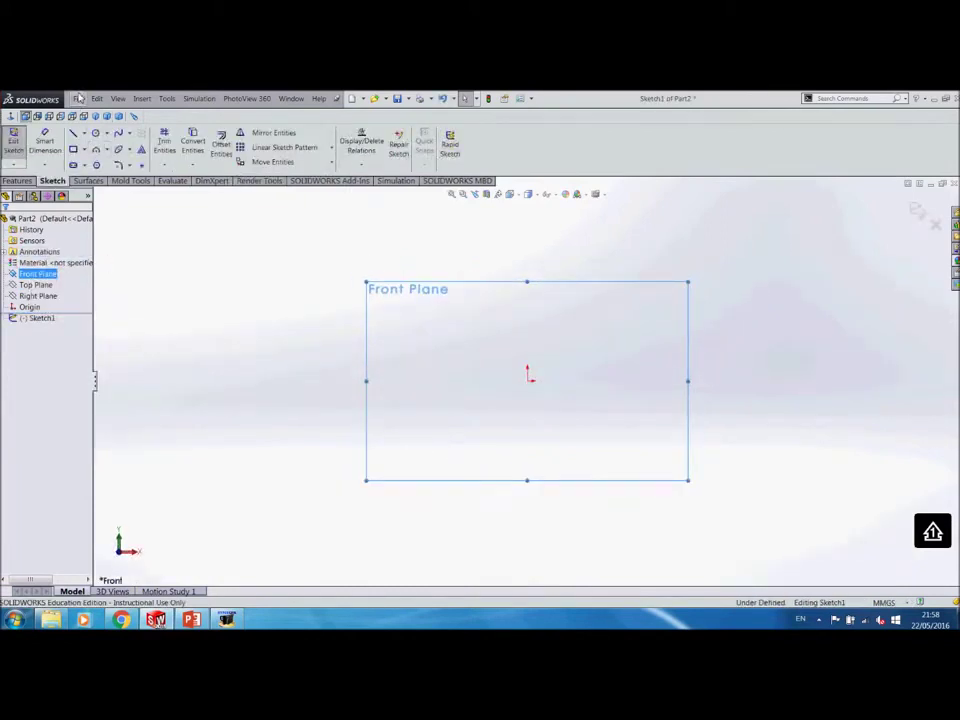
Step: Insert the Apple_bite image as a sketch picture with its transparency taken from the file
left_click(168, 100)
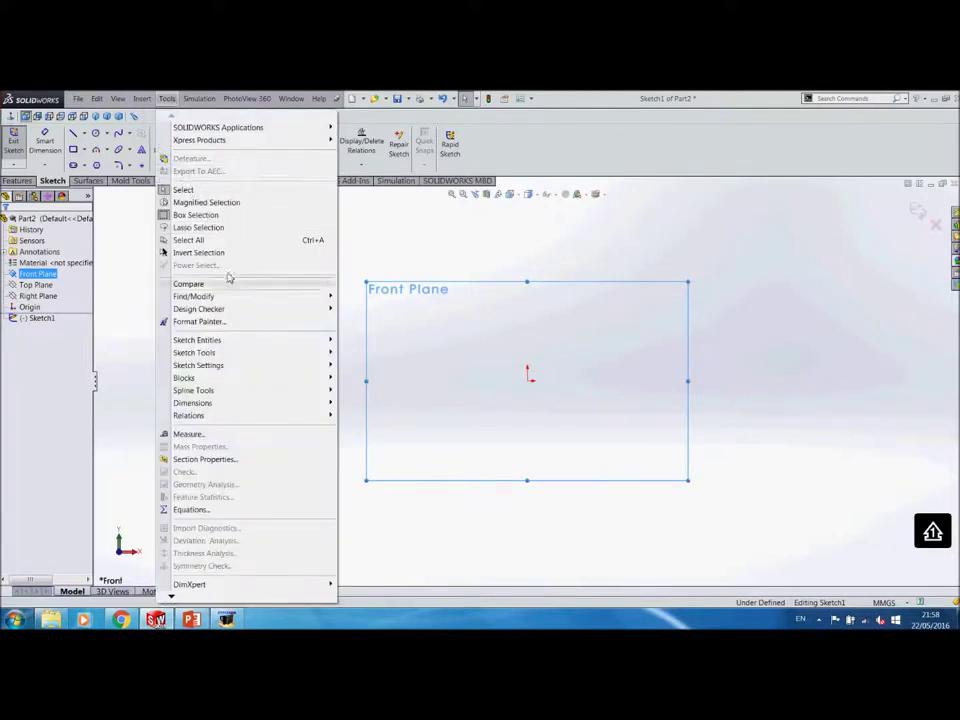
mouse_move(249, 355)
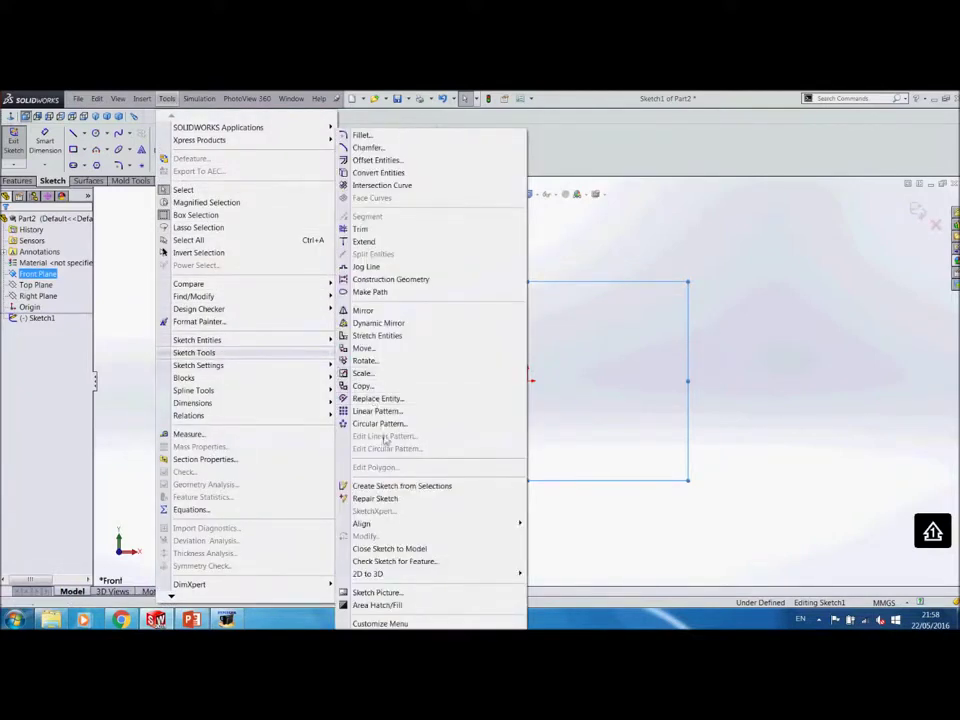
left_click(373, 593)
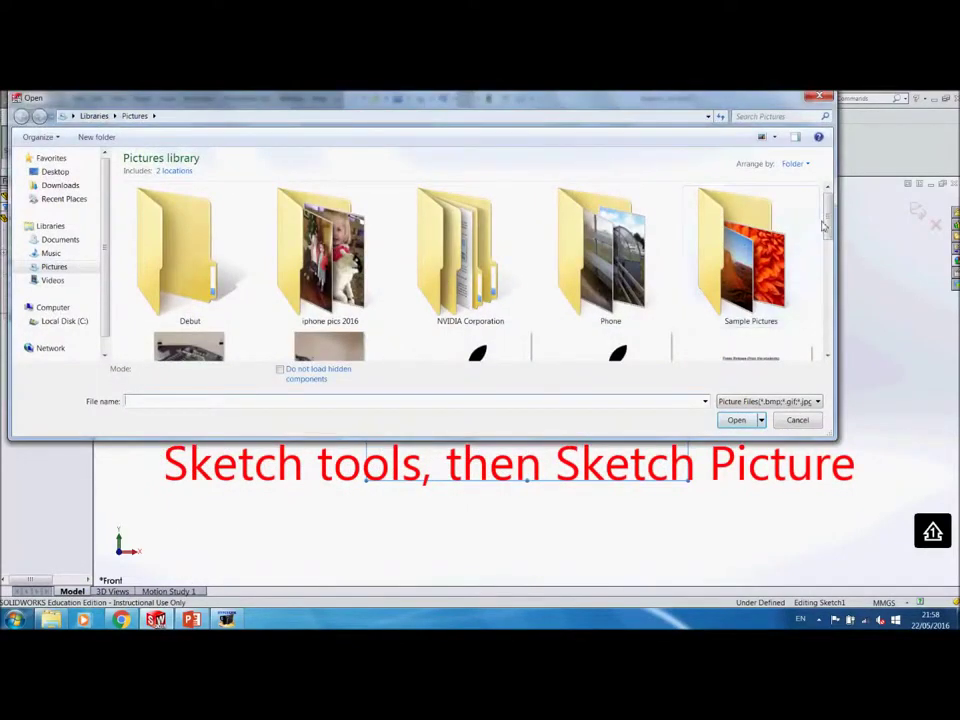
left_click_drag(826, 218, 843, 263)
left_click(615, 240)
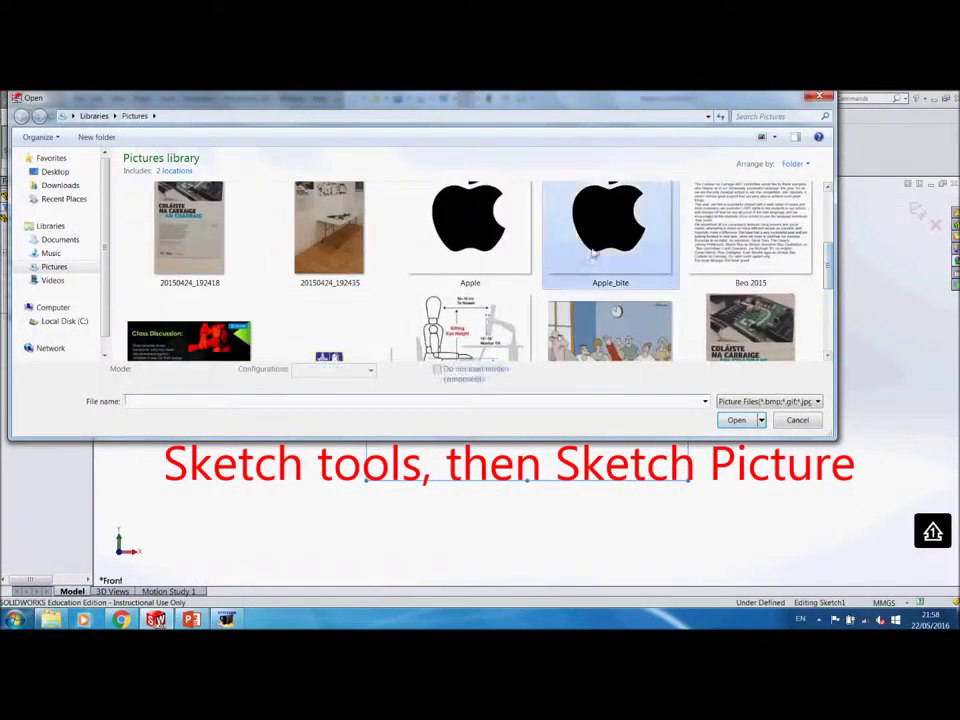
left_click(737, 413)
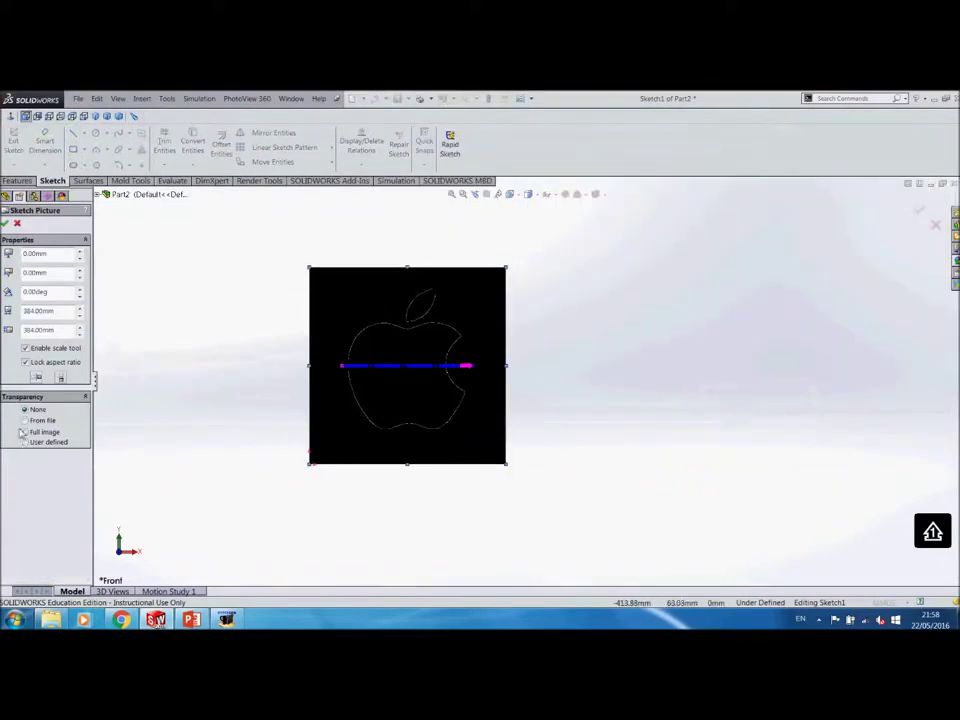
left_click(25, 420)
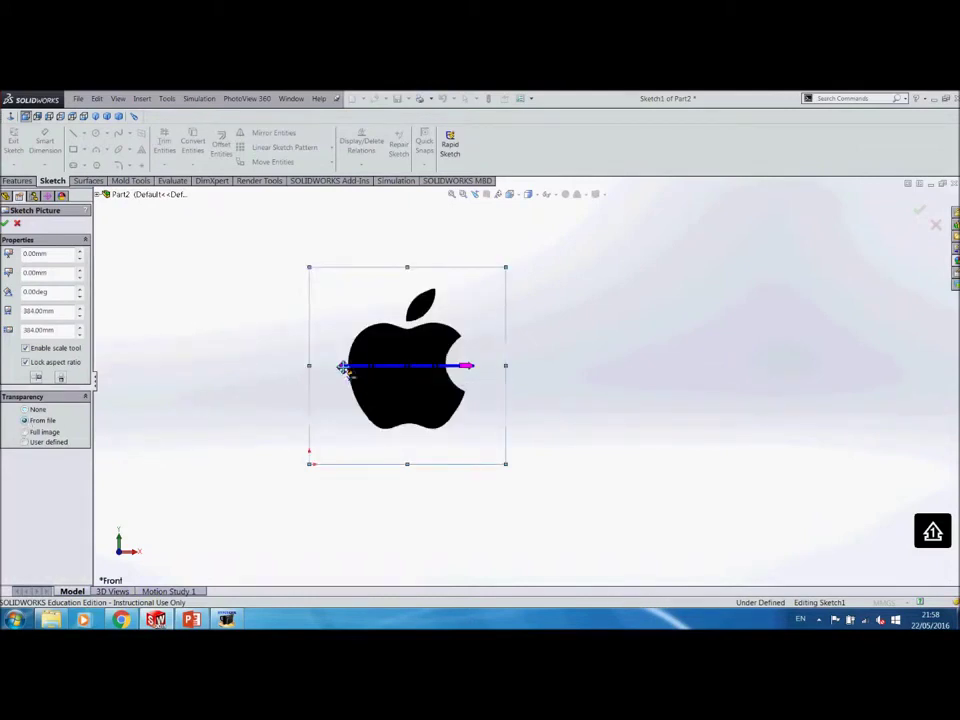
Step: Align the sketch picture's scale line from the apple's left edge to its right extent and set its length to 210 mm
left_click_drag(343, 366, 352, 366)
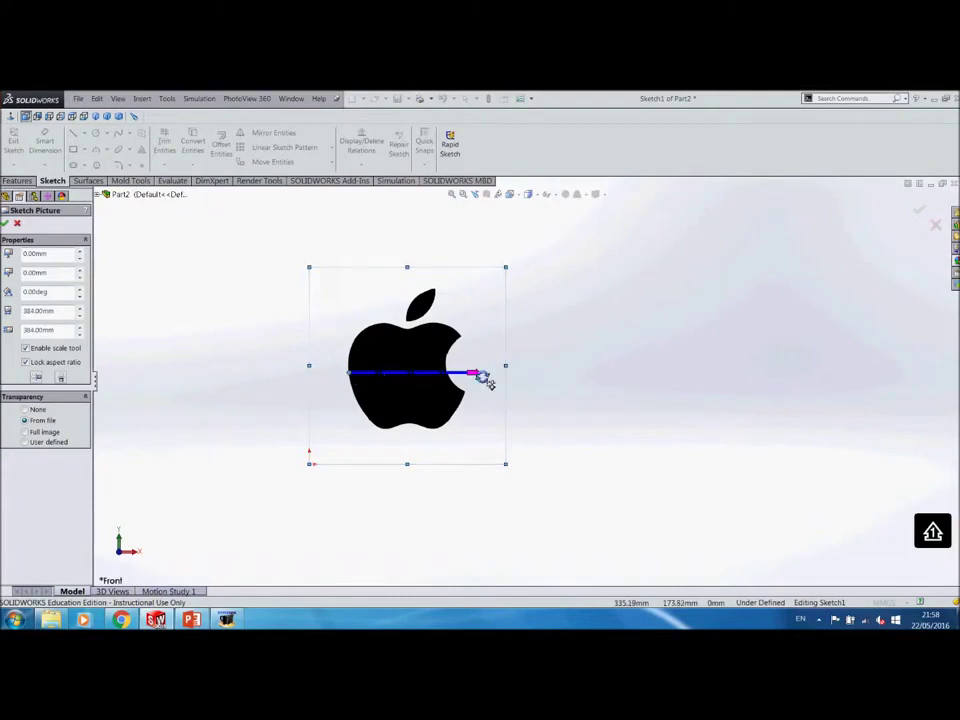
scroll(484, 386, "down", 3)
left_click_drag(502, 348, 454, 354)
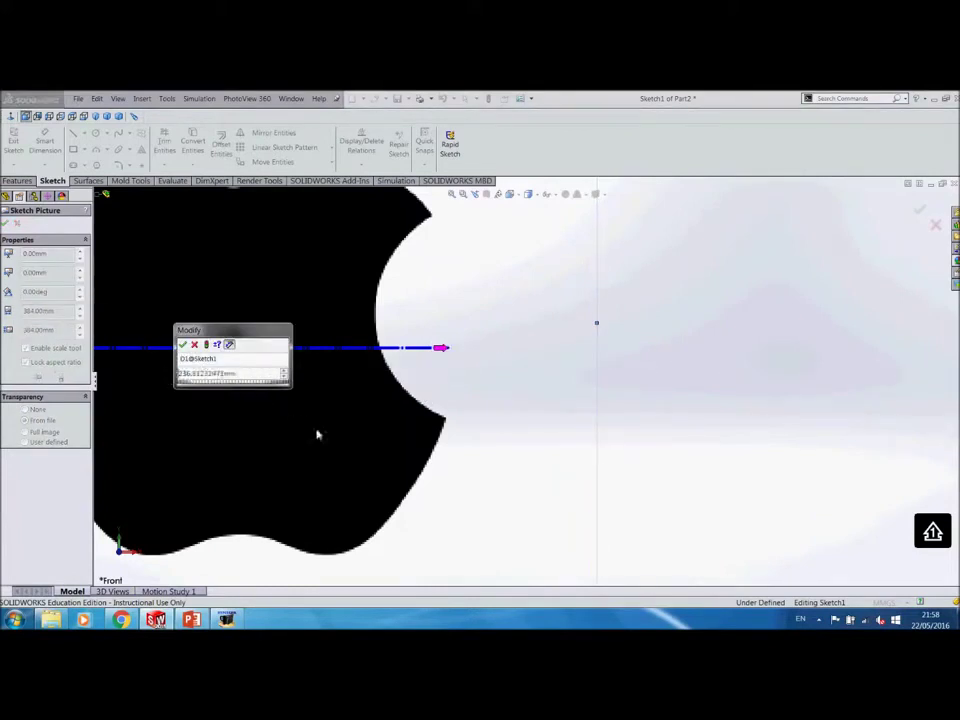
type("210")
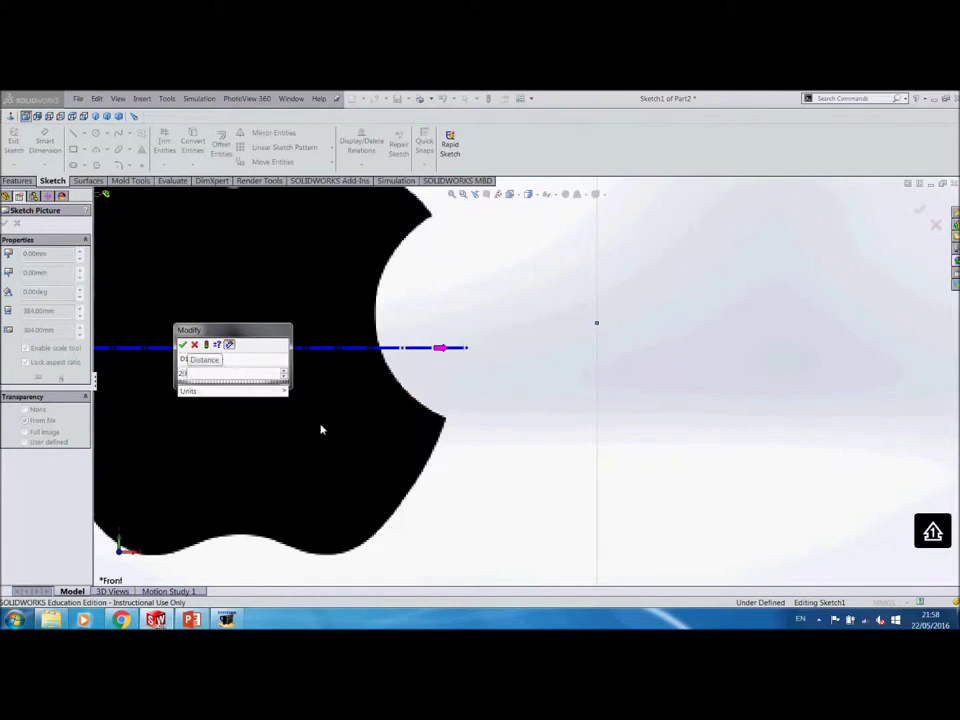
key("Return")
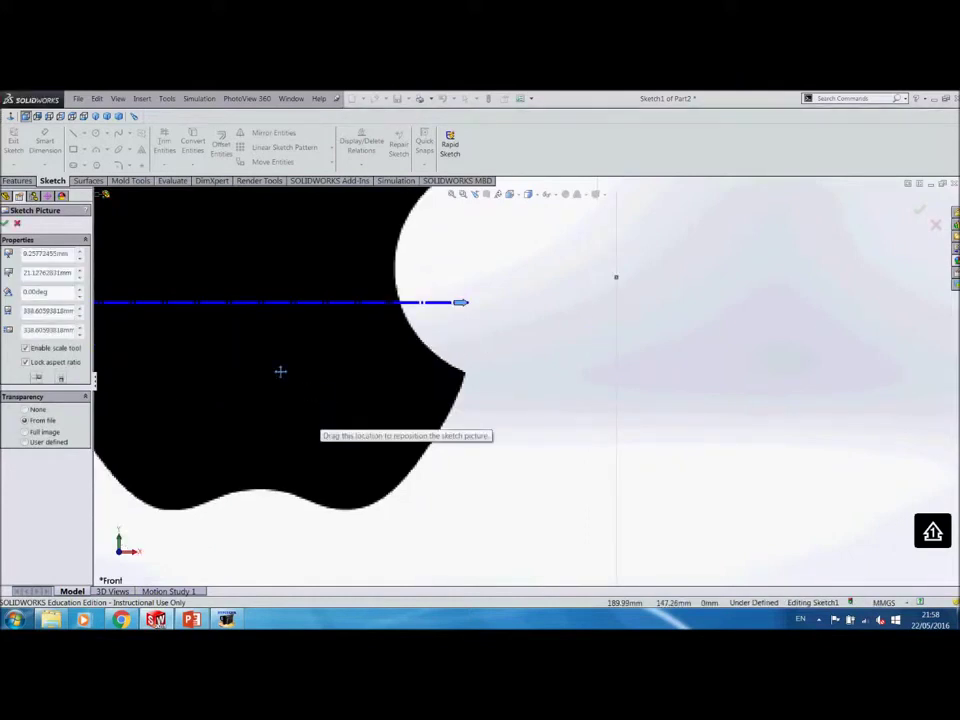
Step: Move the scaled picture up and to the right of the sketch origin and accept the sketch picture
mouse_move(279, 371)
left_mouse_down()
mouse_move(403, 375)
mouse_move(424, 465)
left_mouse_up()
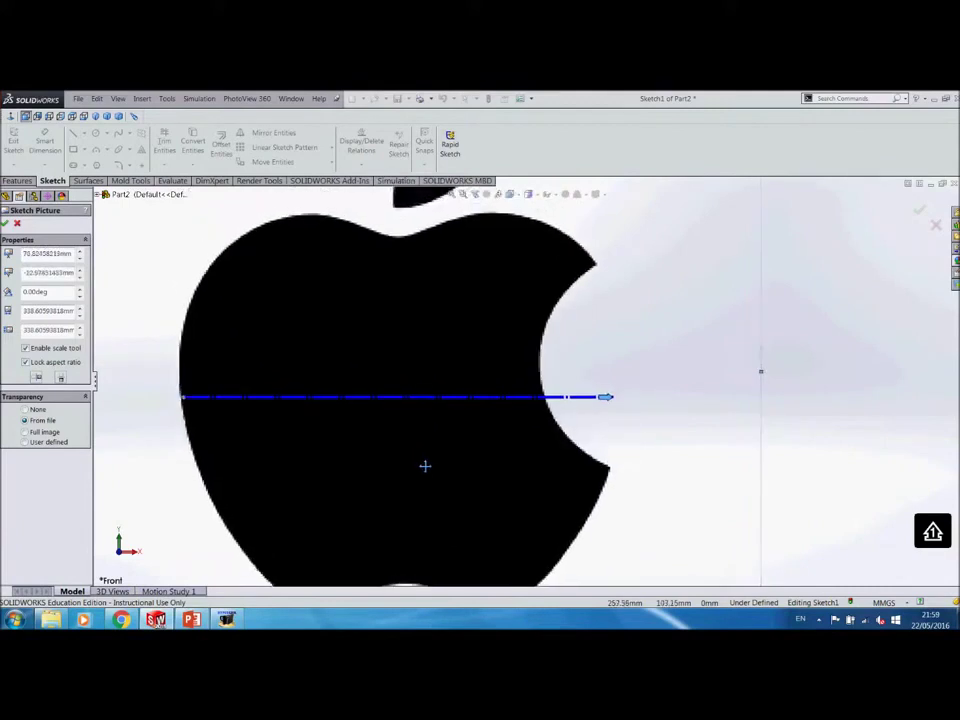
scroll(433, 465, "up", 5)
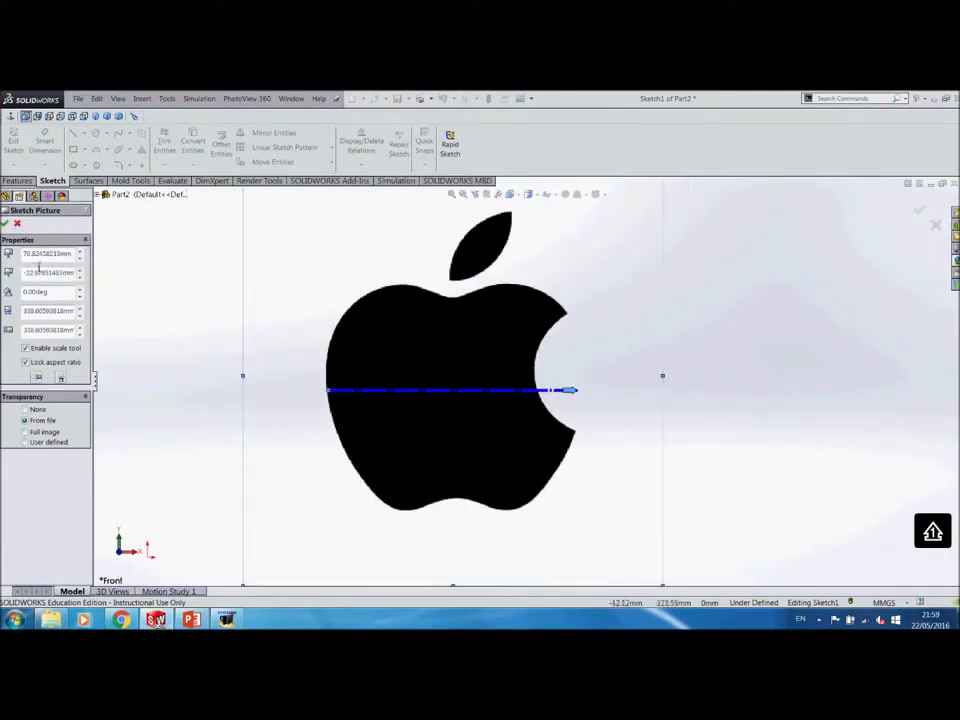
left_click(6, 223)
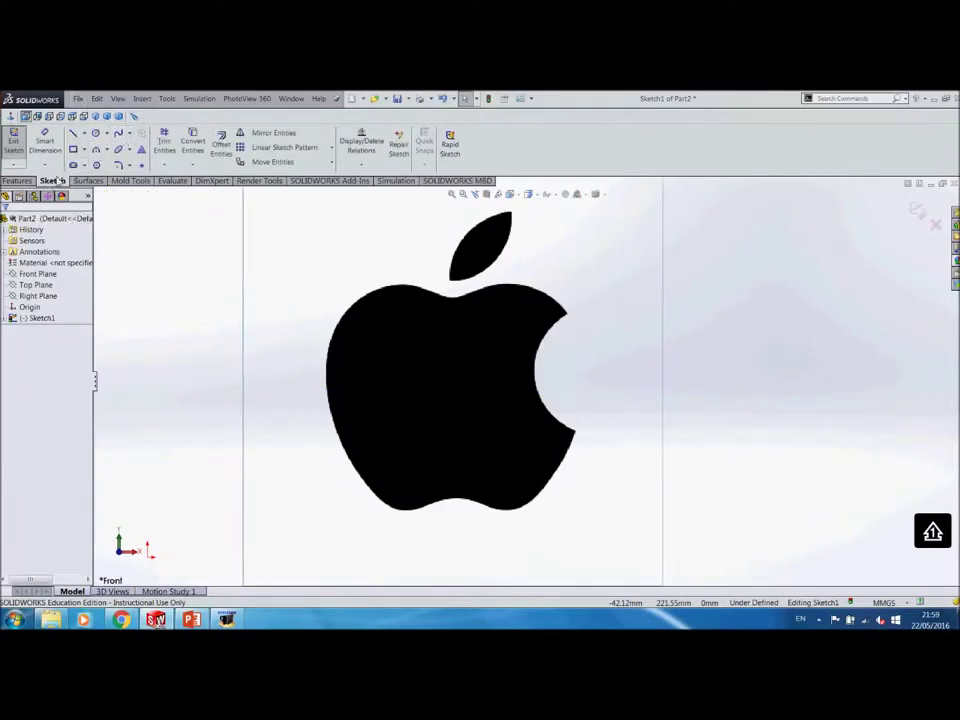
Step: Trace the apple's bite with a spline from its upper corner to its lower corner
left_click(118, 133)
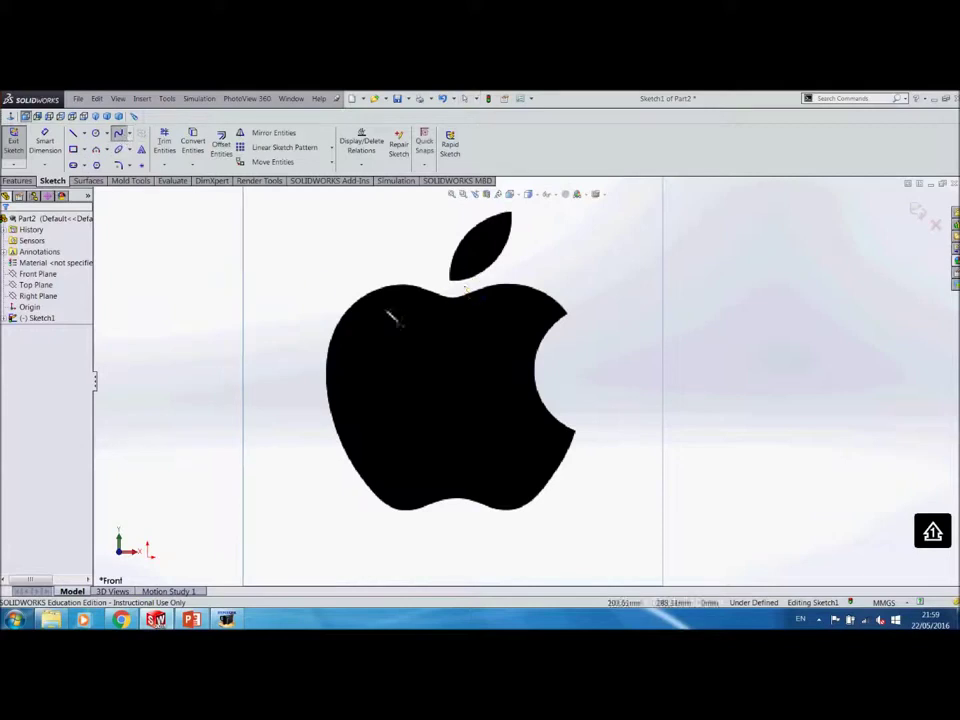
left_click(560, 330)
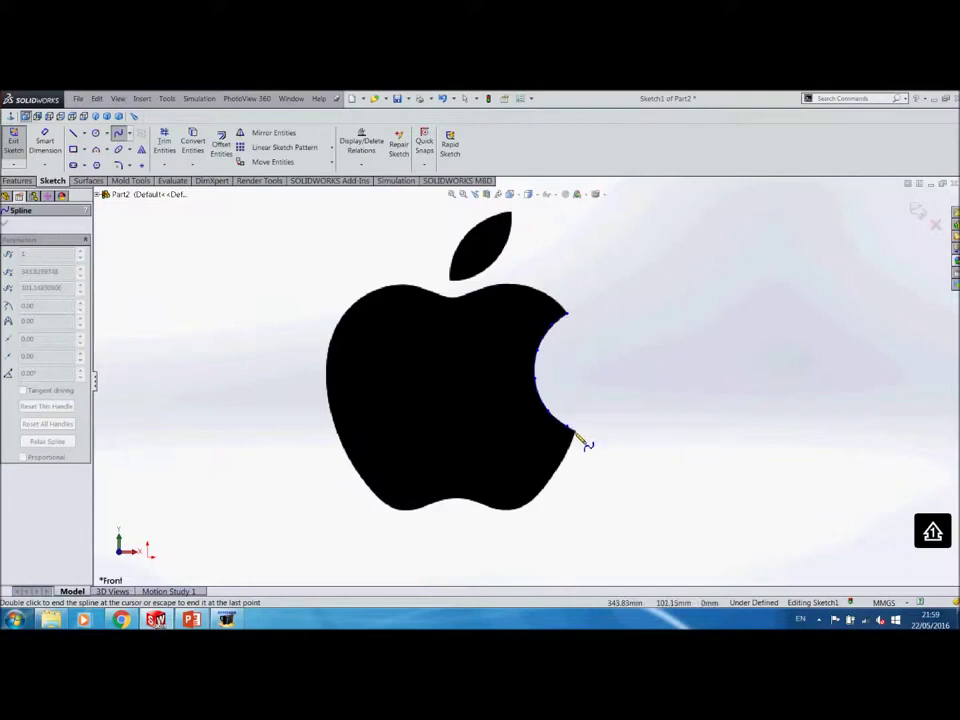
double_click(576, 435)
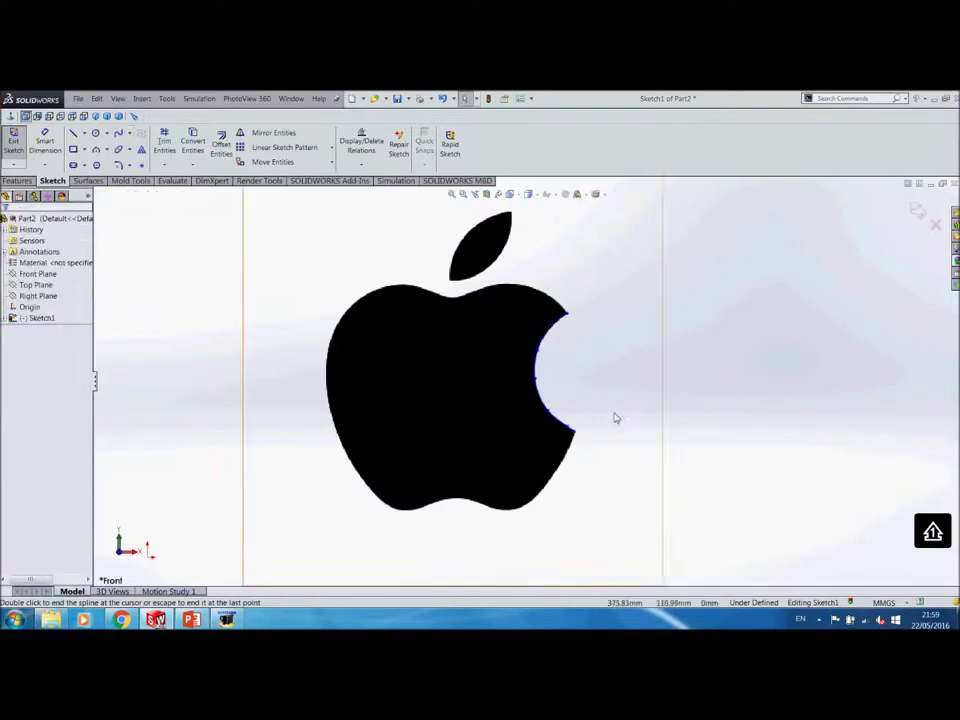
Step: Trace the rest of the apple body with a second spline from the bite's lower corner around to its upper corner, closing the contour
left_click(118, 133)
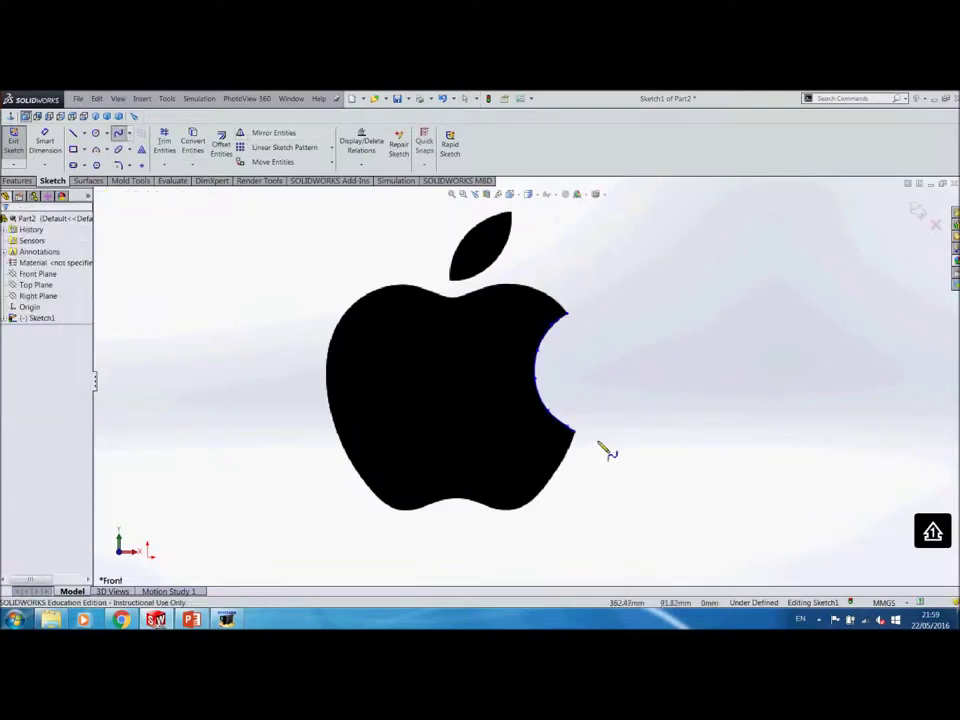
left_click(576, 437)
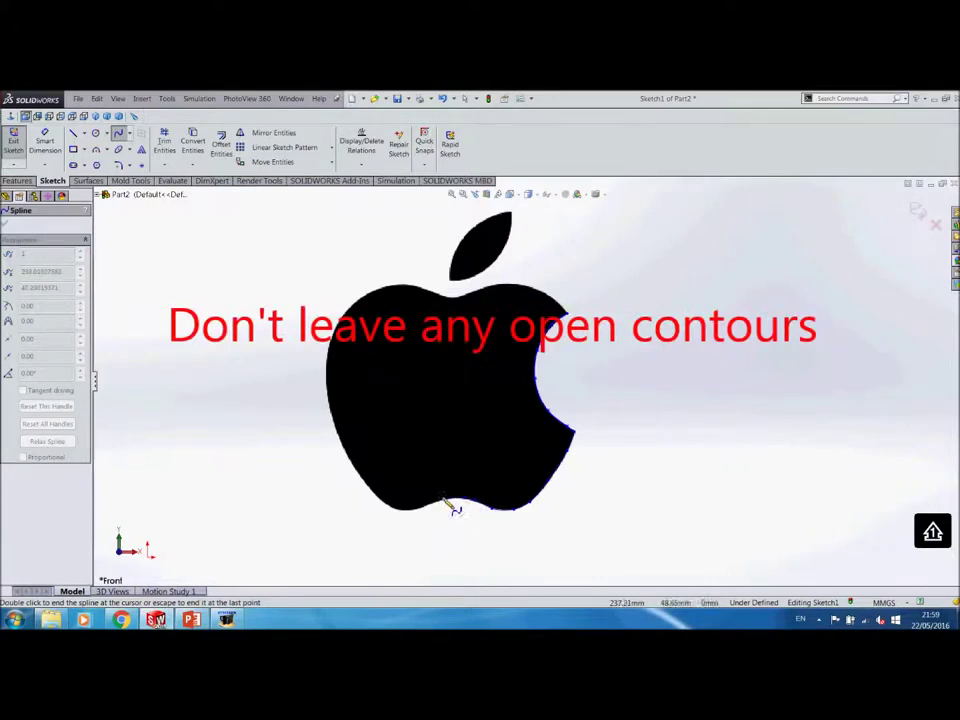
scroll(455, 512, "down", 3)
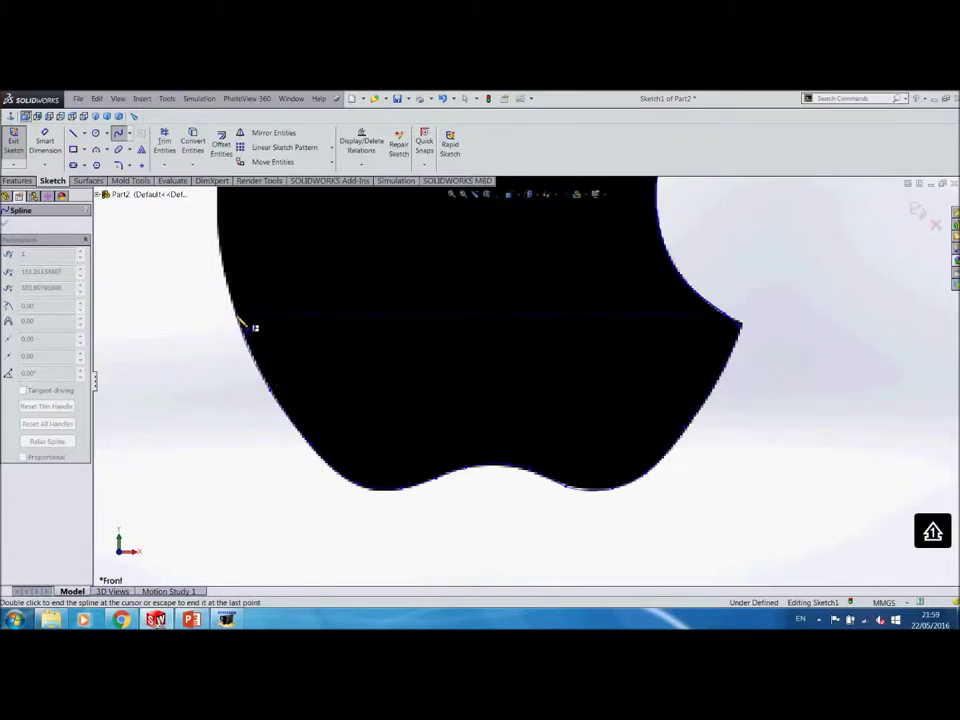
scroll(364, 317, "up", 3)
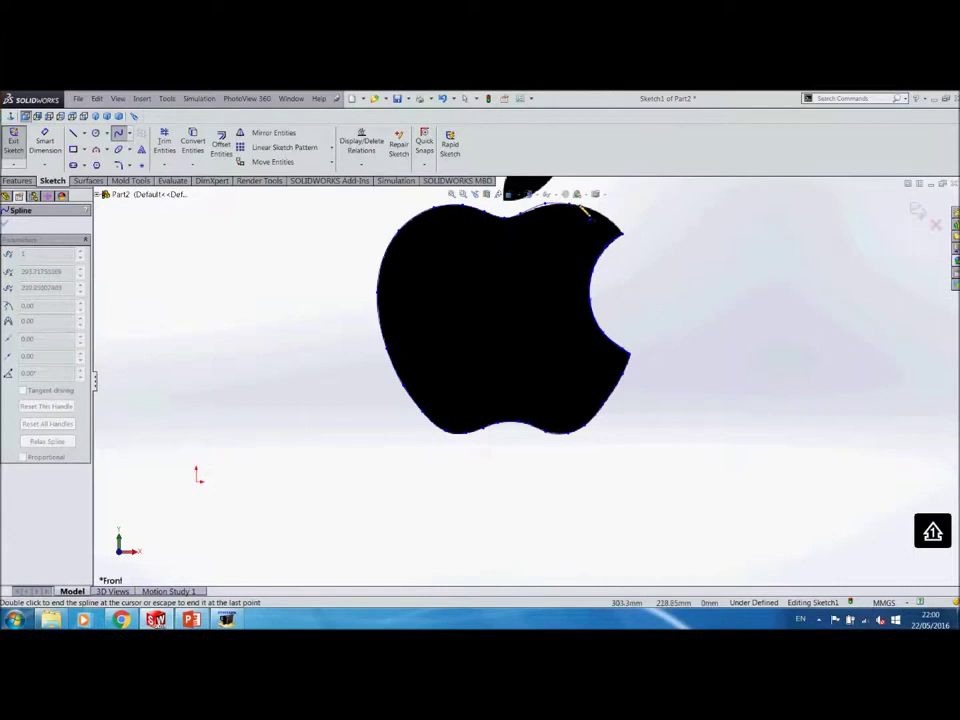
left_click(608, 215)
left_click(624, 234)
scroll(635, 247, "up", 5)
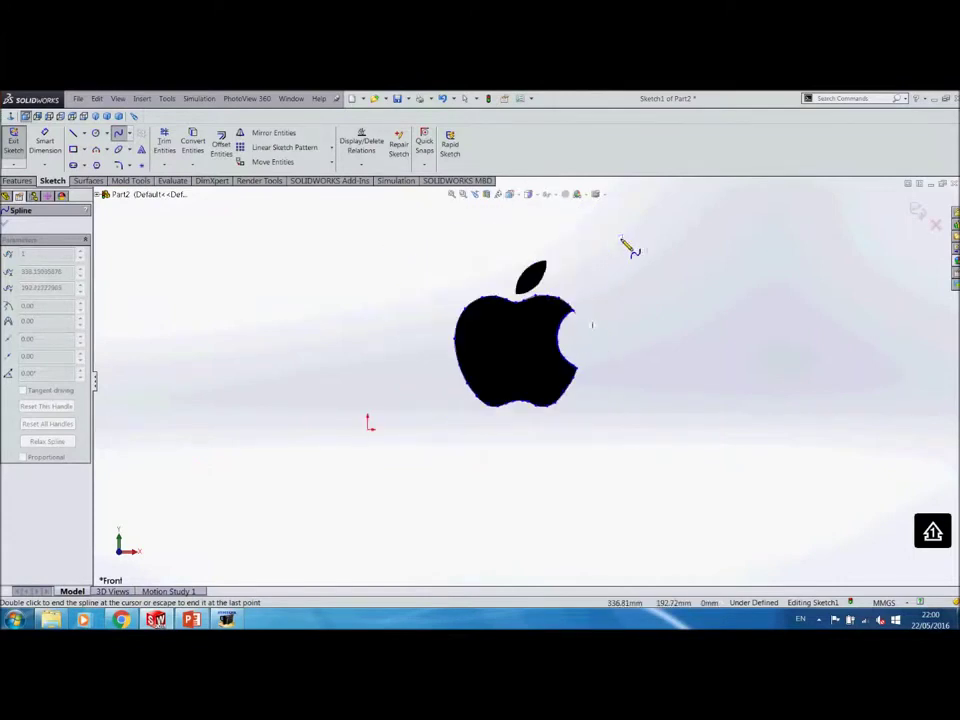
key("Escape")
Step: Move the body spline's point just right of the top notch down onto the apple's edge
scroll(566, 304, "down", 8)
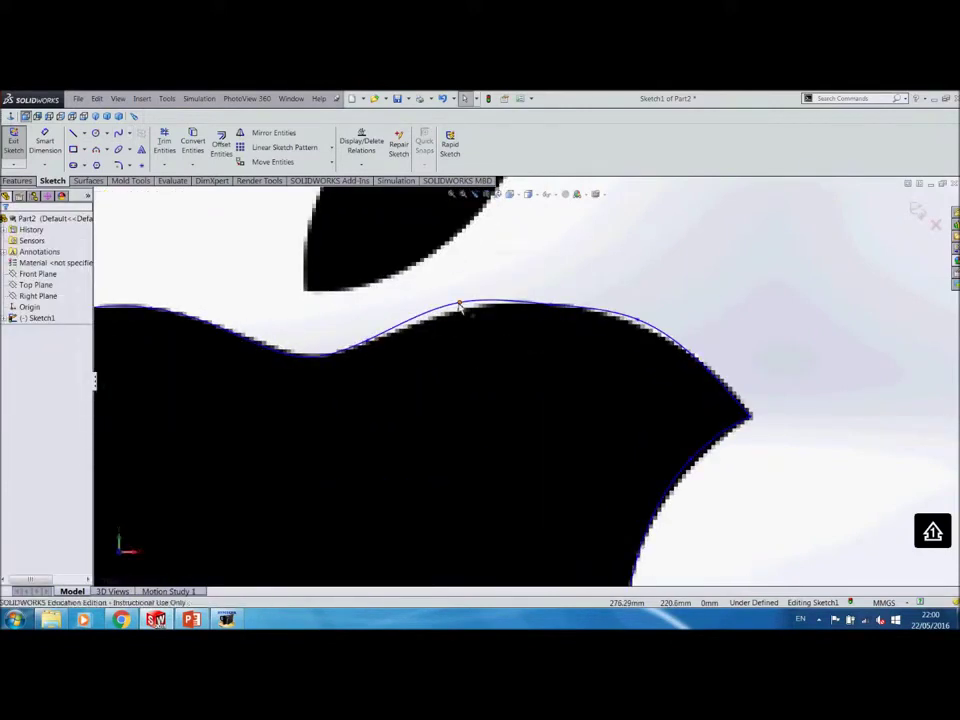
left_click(462, 305)
left_click(458, 305)
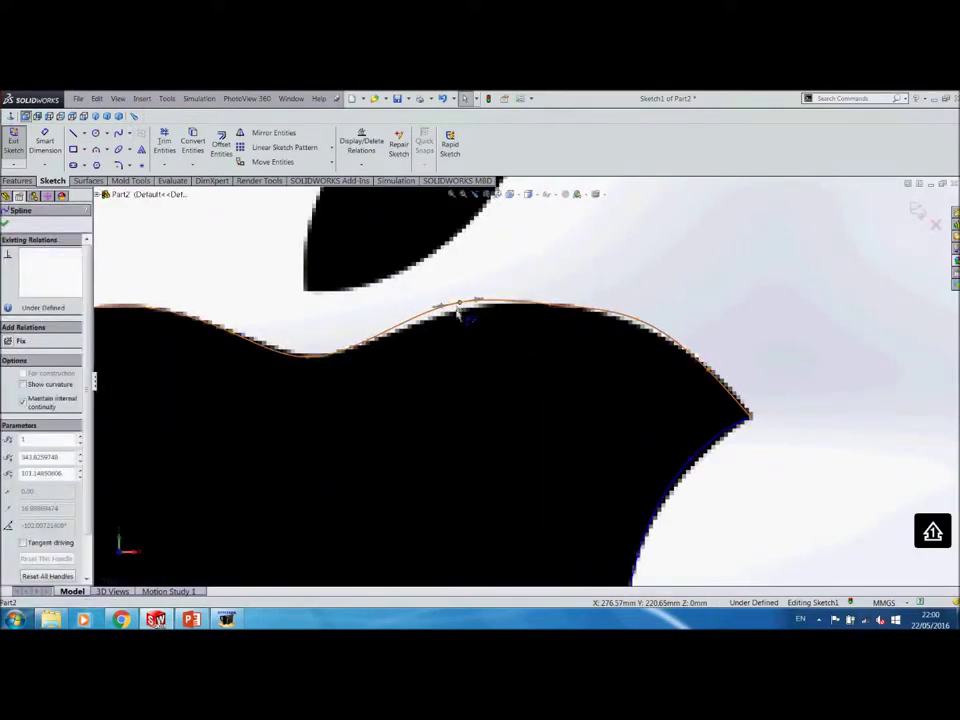
left_click(460, 305)
left_click_drag(460, 305, 461, 315)
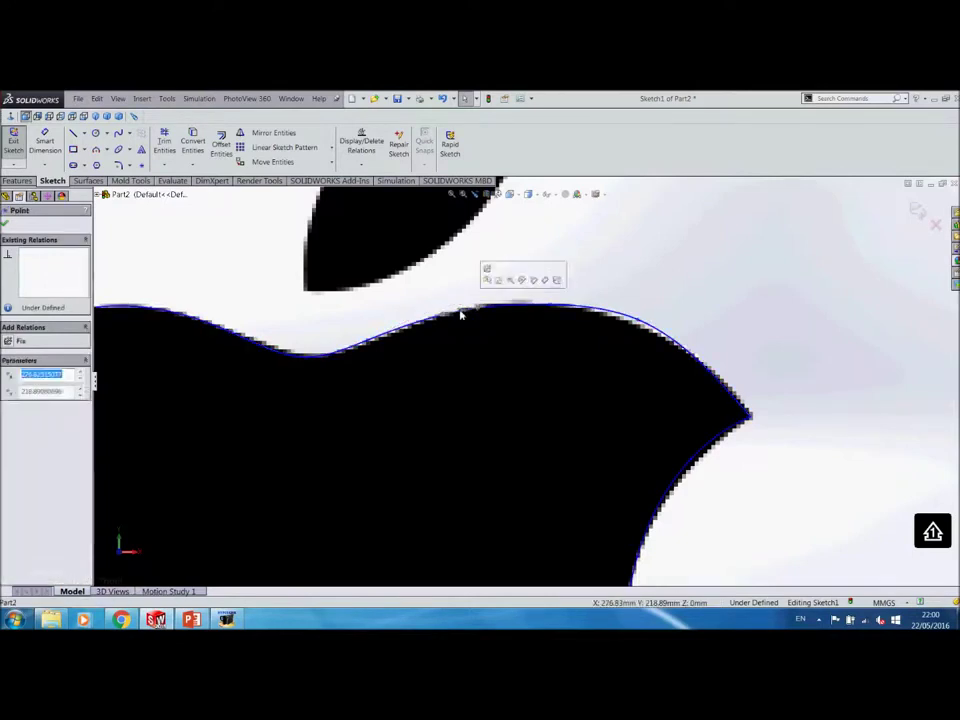
Step: Move the body spline's point on the upper-right shoulder onto the apple's edge
left_click(637, 323)
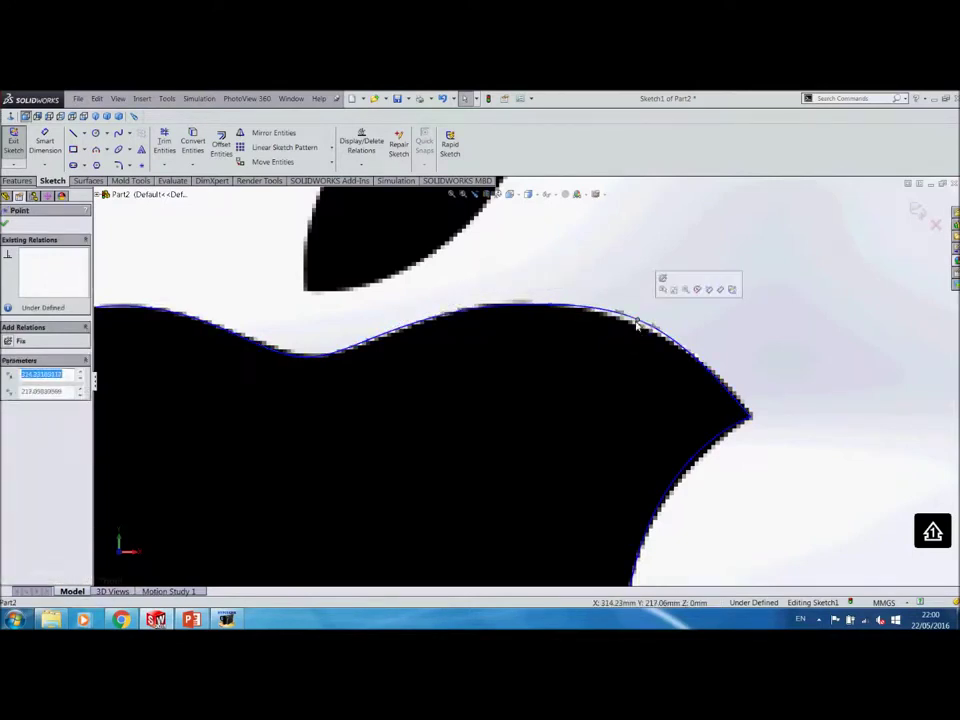
left_click(637, 326)
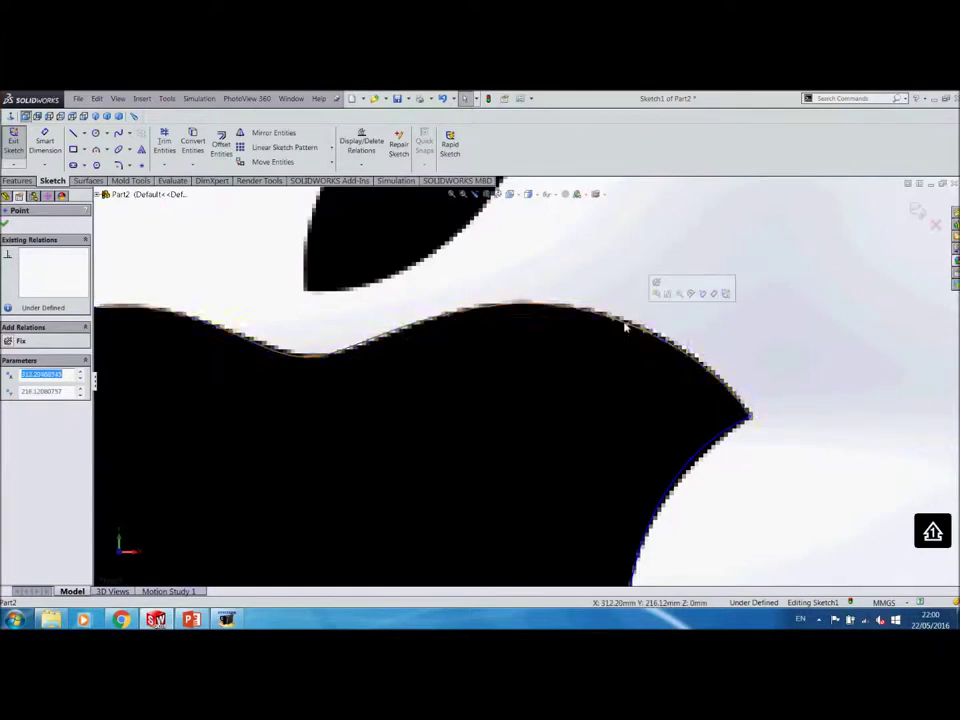
left_click(630, 328)
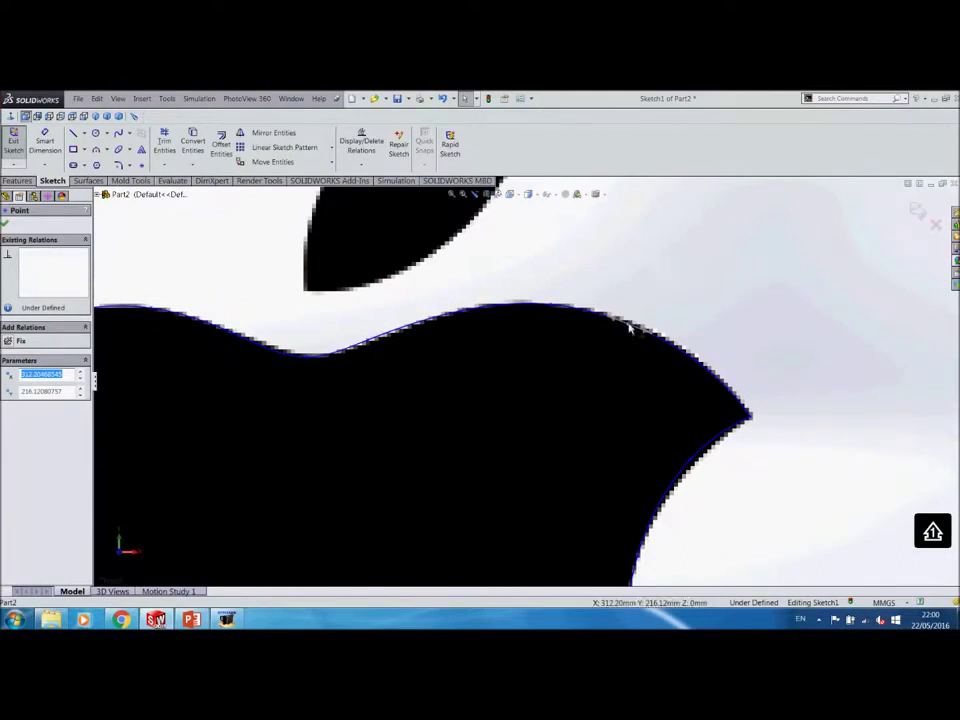
key("Escape")
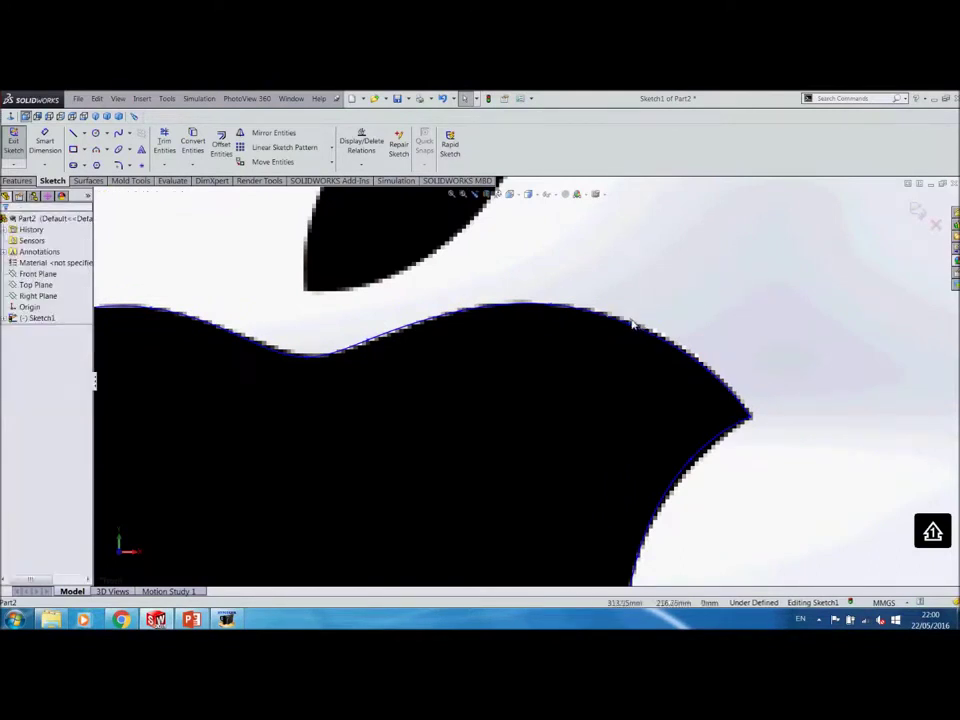
left_click(633, 327)
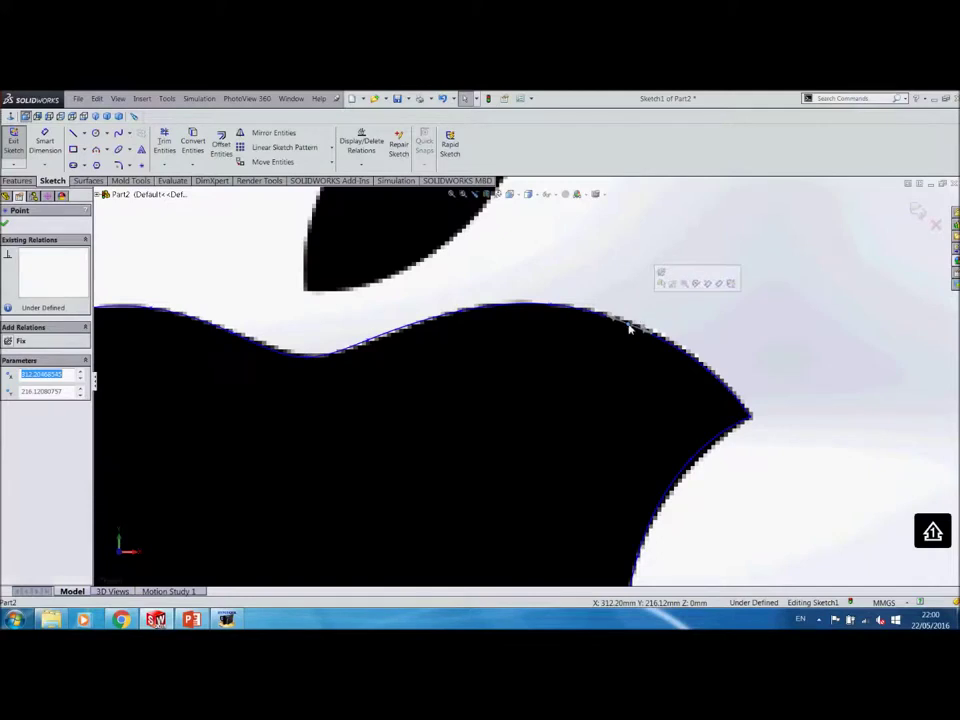
left_click_drag(634, 320, 634, 331)
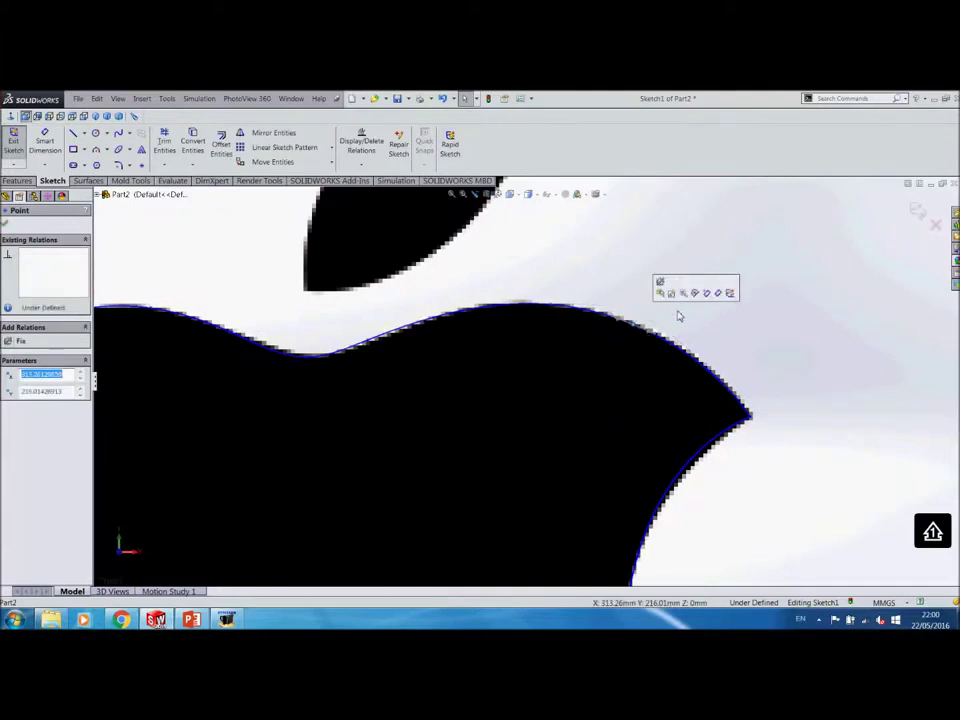
left_click(7, 225)
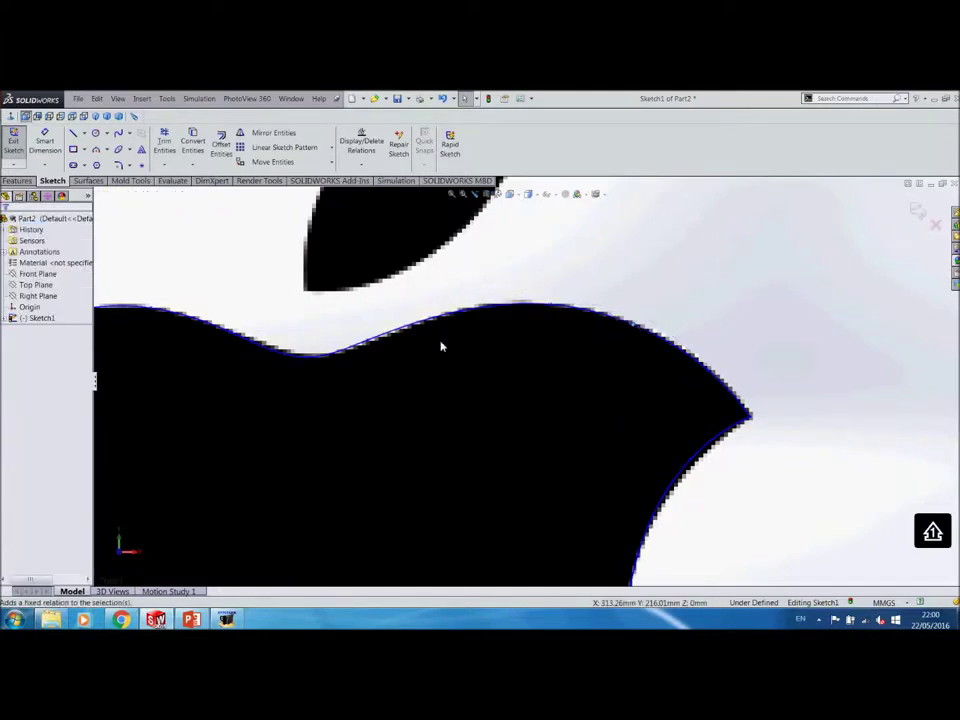
Step: Trace the leaf's upper-left edge with a spline from its bottom tip to its top tip
scroll(499, 300, "up", 4)
scroll(490, 293, "down", 2)
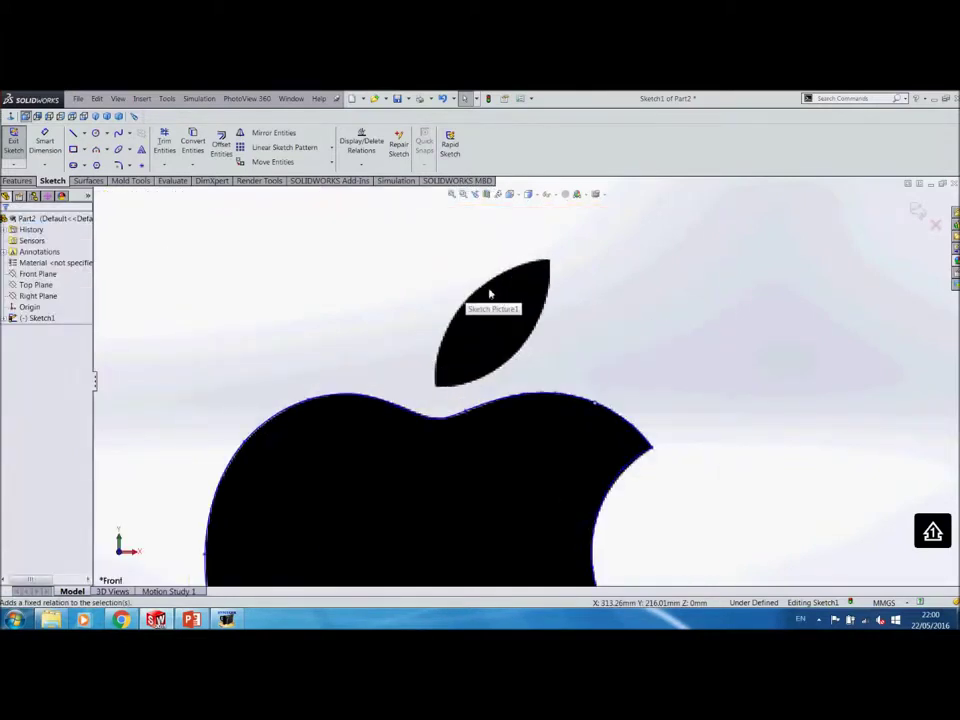
left_click(118, 132)
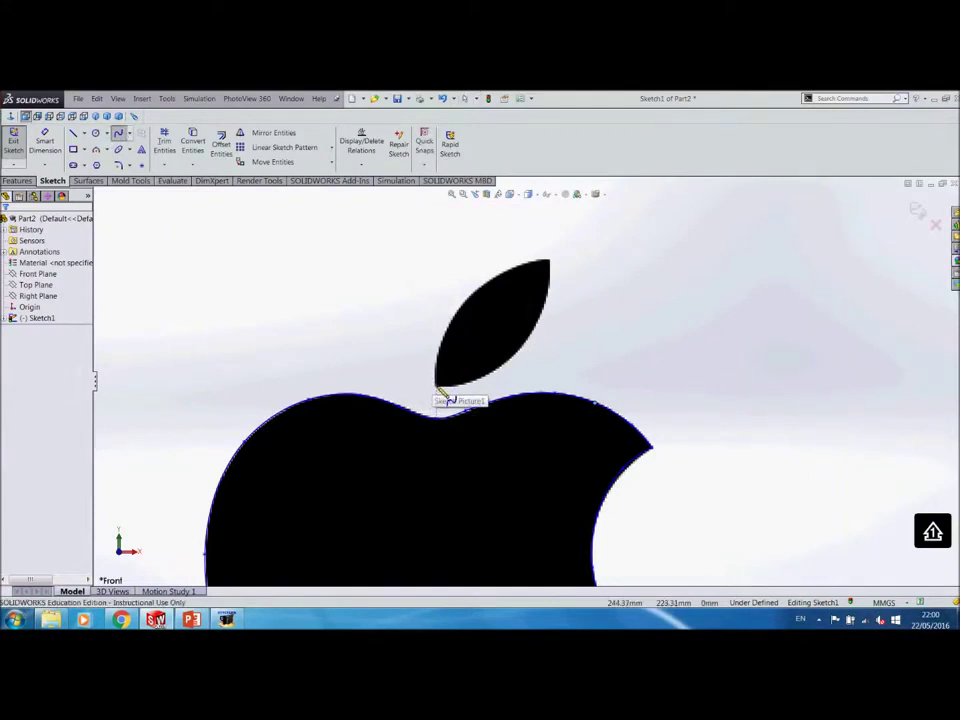
left_click(444, 337)
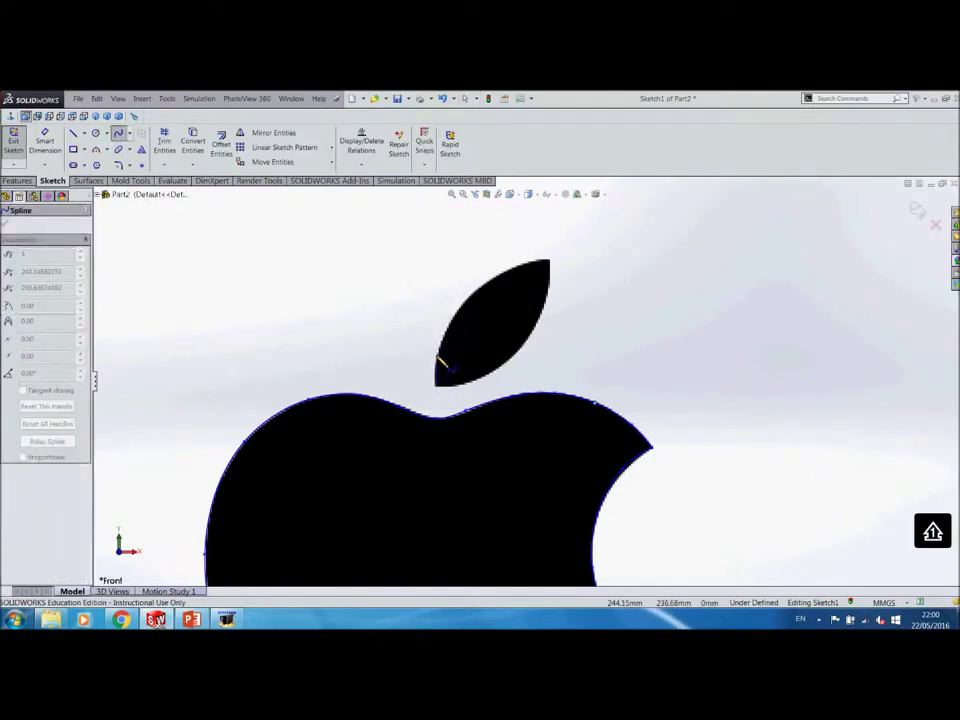
left_click(457, 318)
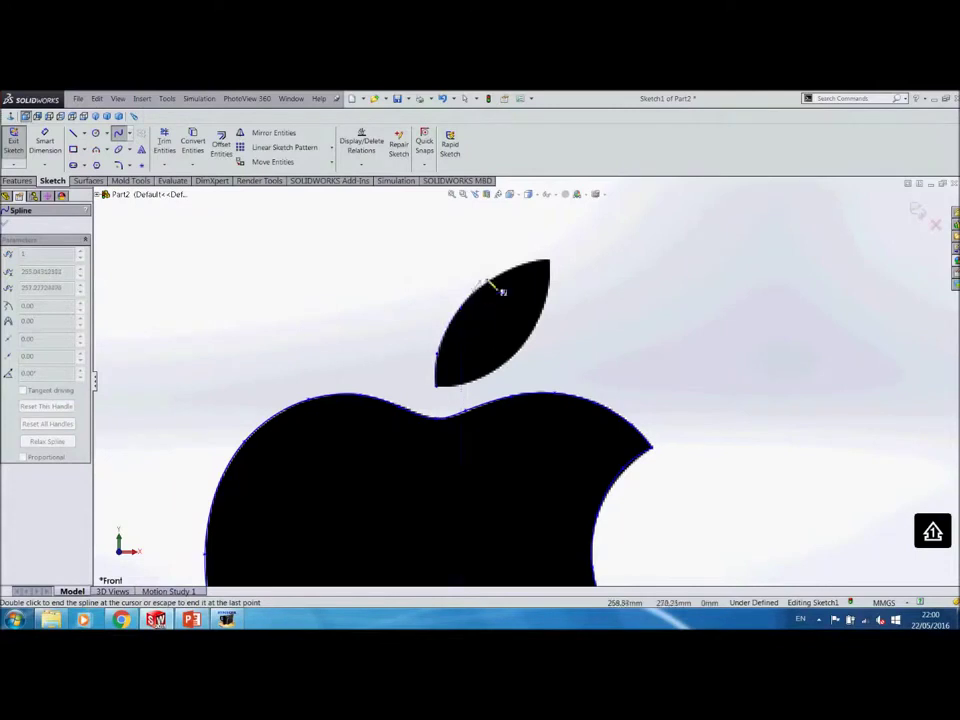
double_click(550, 265)
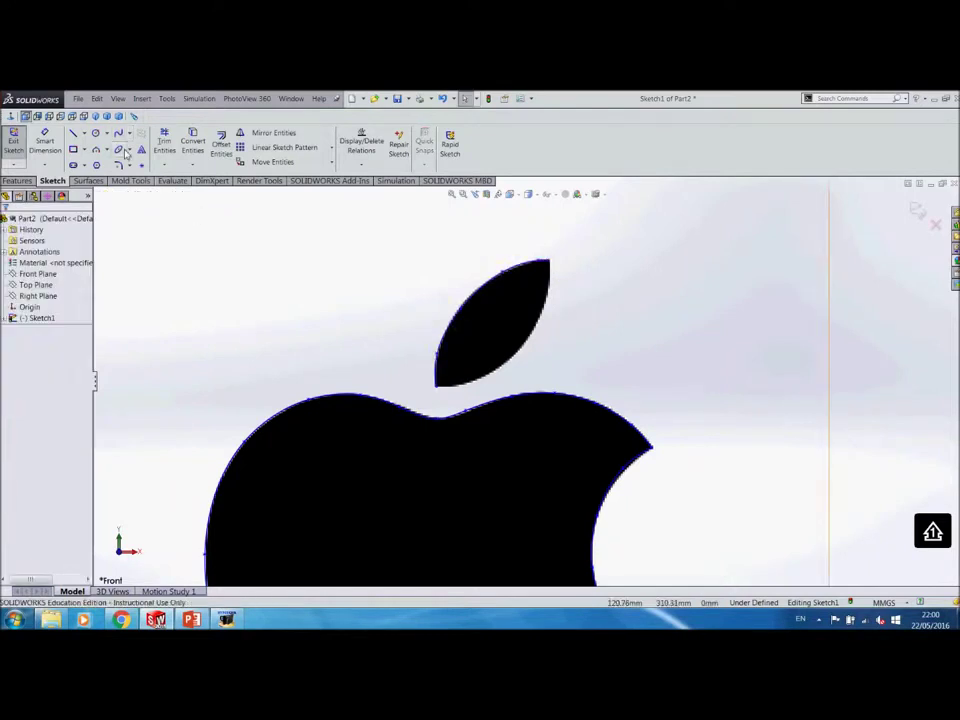
Step: Trace the leaf's lower-right edge with a spline from the end of the first leaf spline down to the bottom tip
scroll(530, 274, "down", 2)
scroll(530, 274, "down", 3)
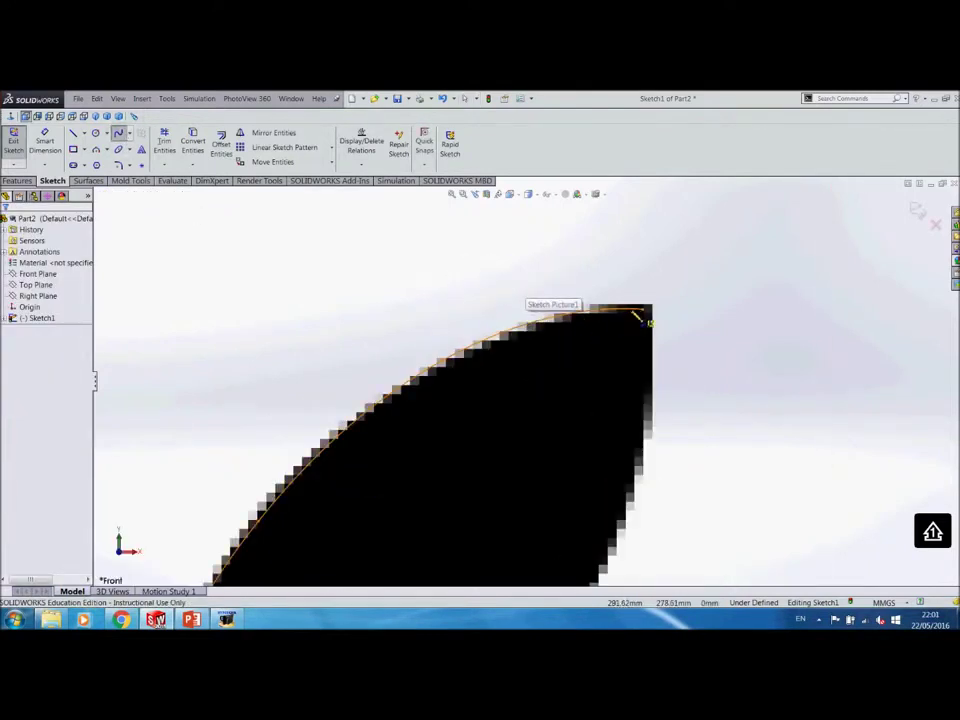
left_click(644, 311)
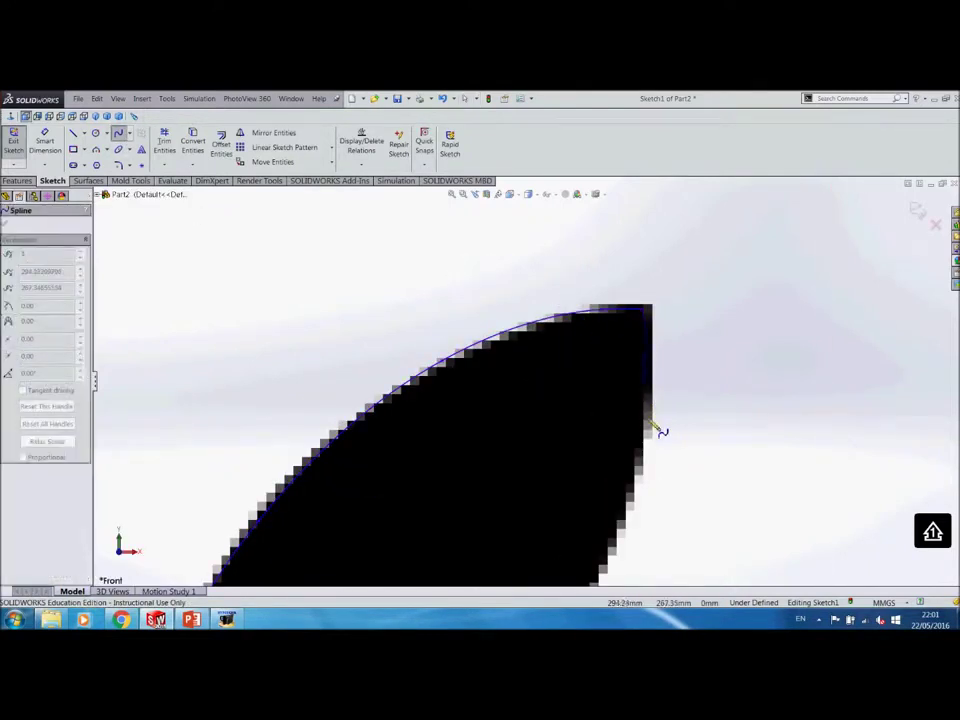
scroll(641, 498, "up", 3)
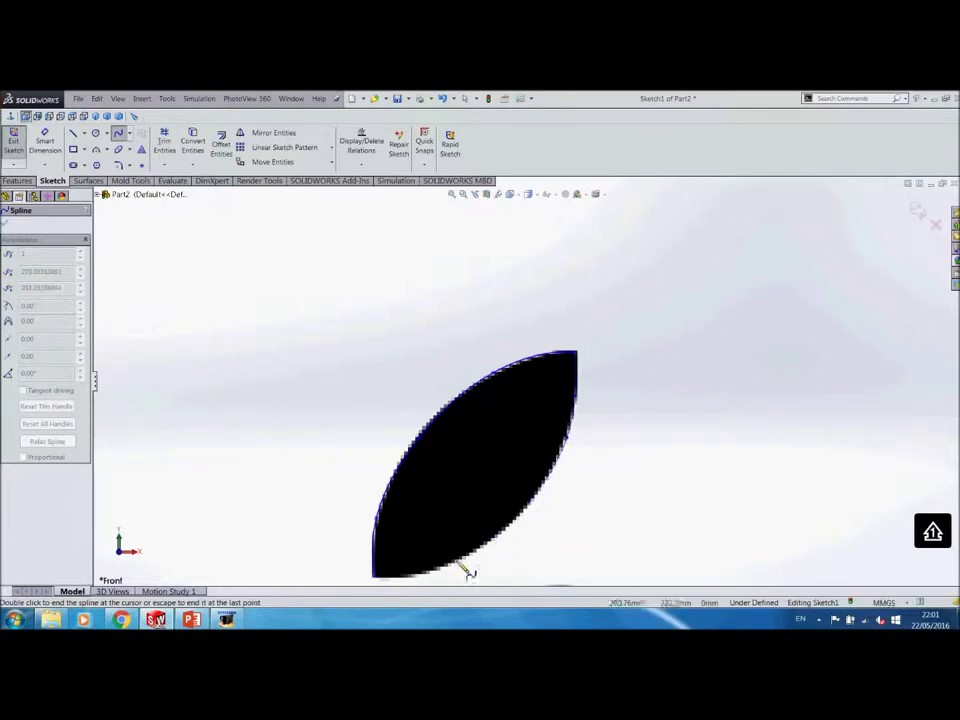
left_click(383, 586)
Step: Move the leaf splines' shared top tip point outward onto the corner of the leaf image and exit the sketch
scroll(572, 356, "down", 3)
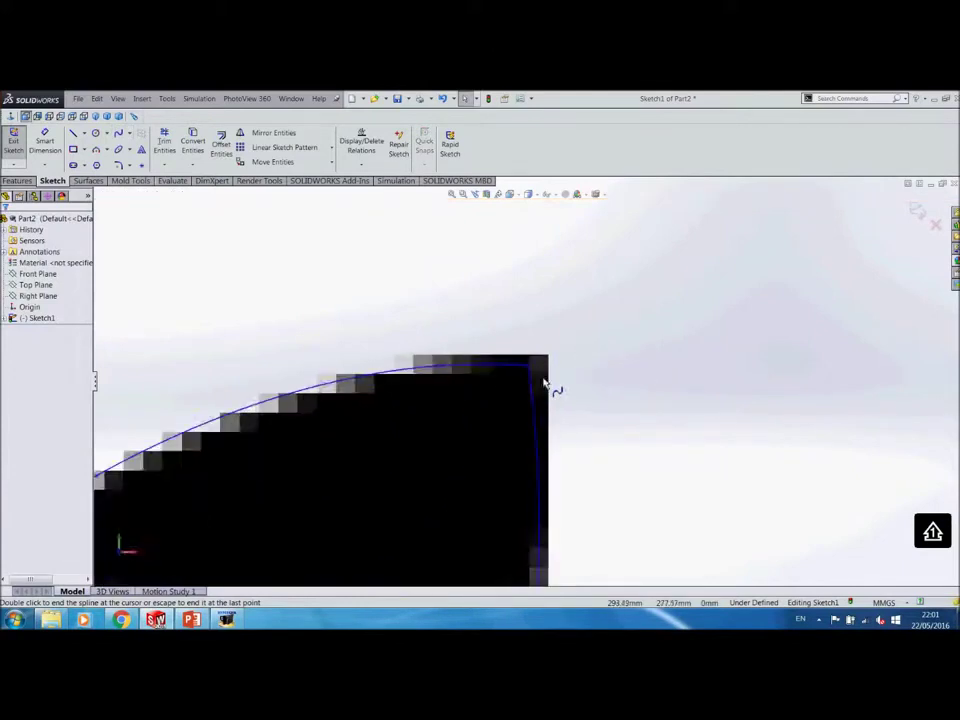
left_click(530, 372)
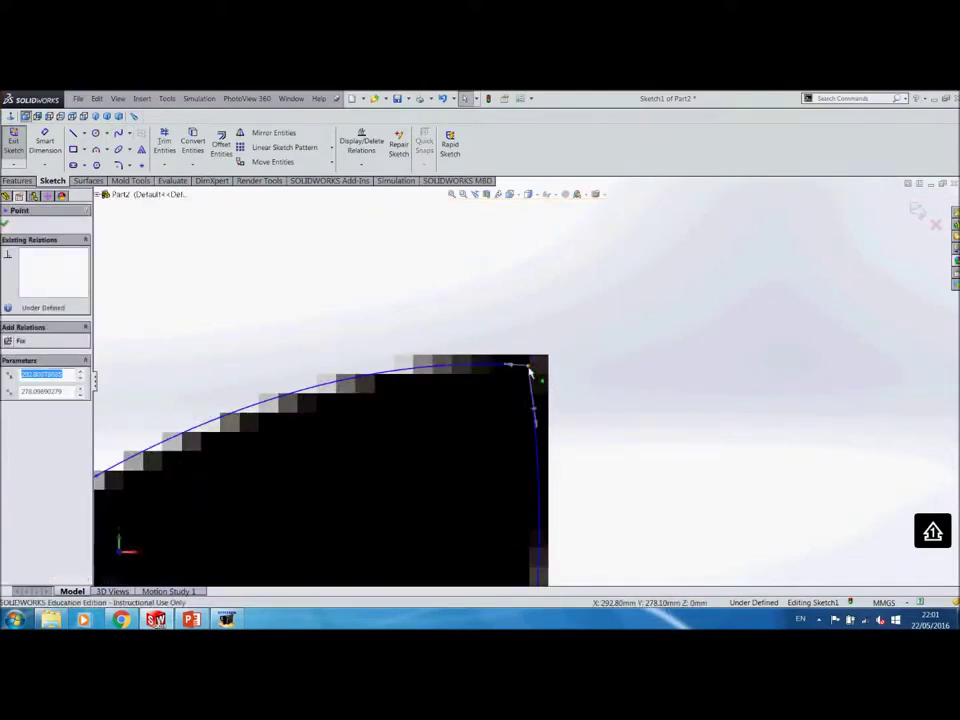
left_click_drag(534, 373, 553, 358)
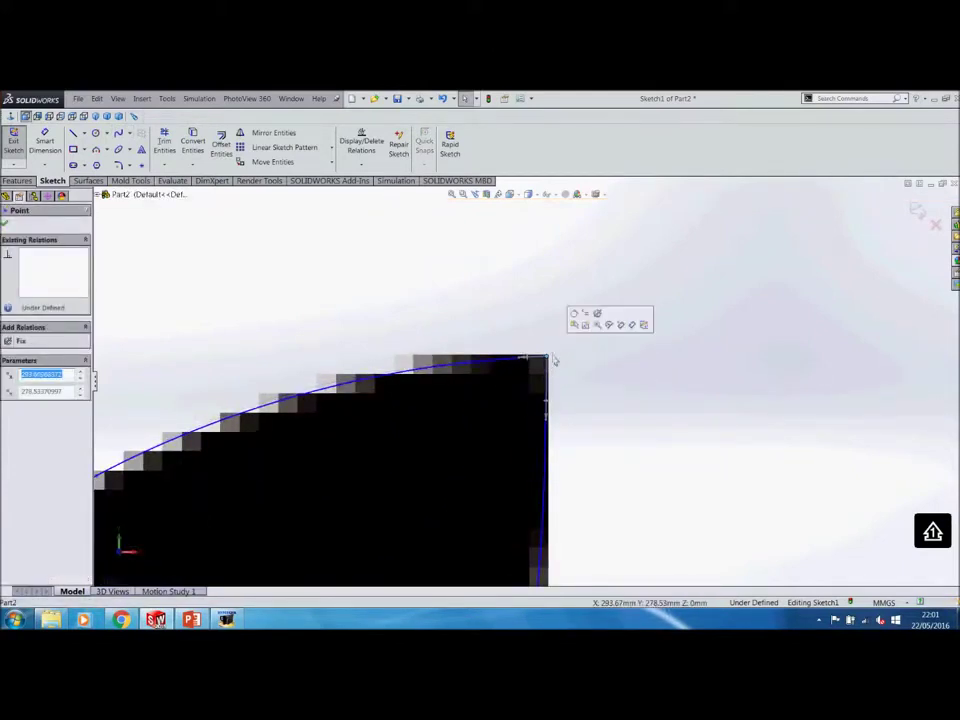
left_click(317, 242)
scroll(531, 328, "up", 8)
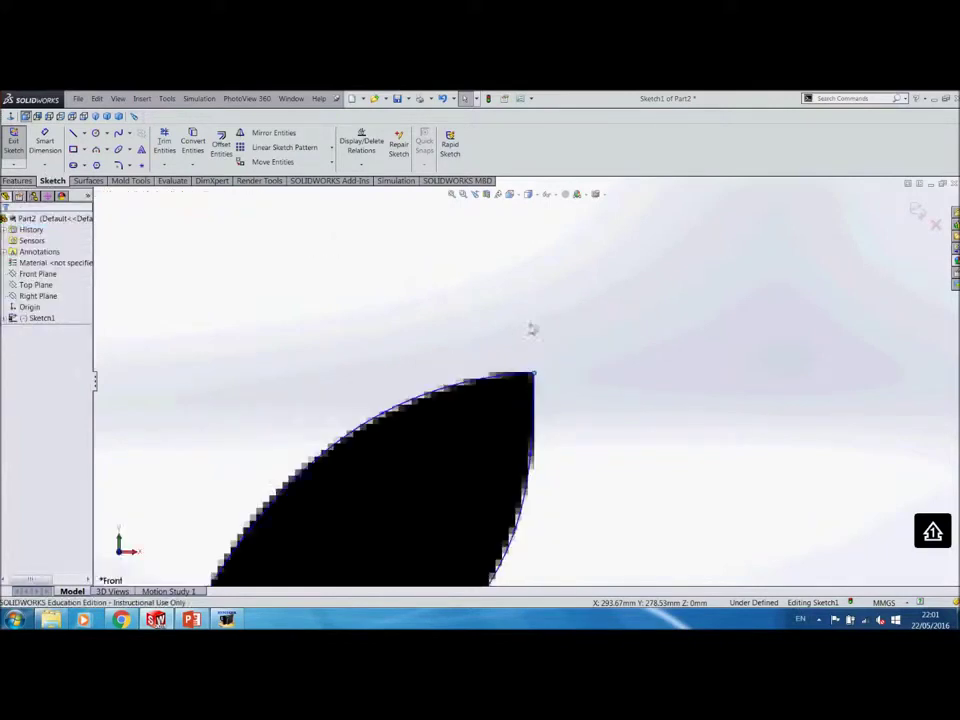
scroll(557, 442, "up", 5)
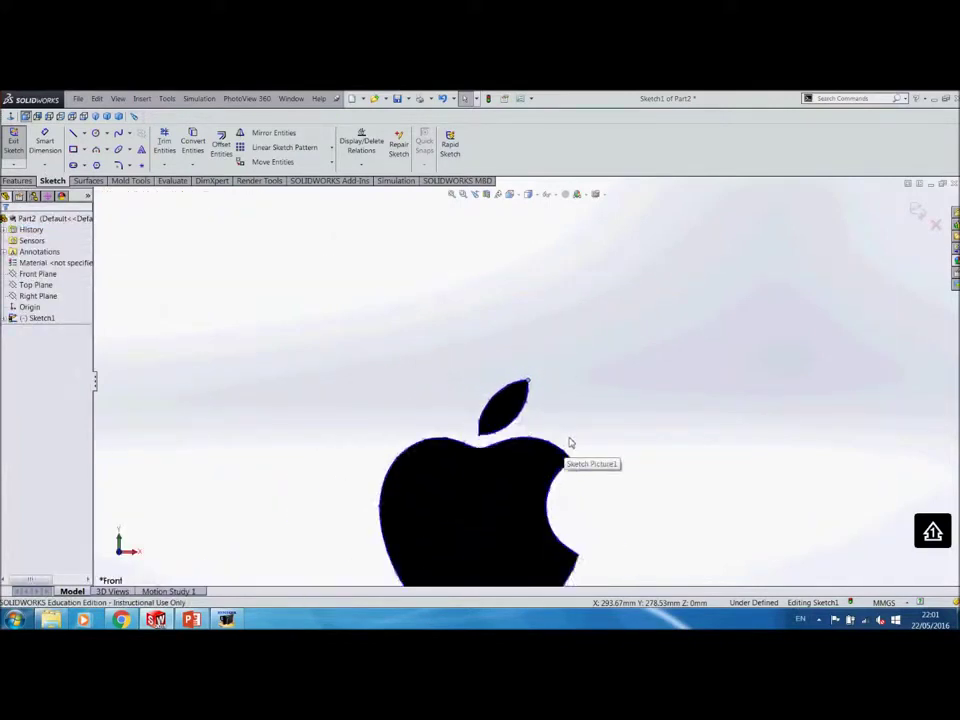
left_click(917, 211)
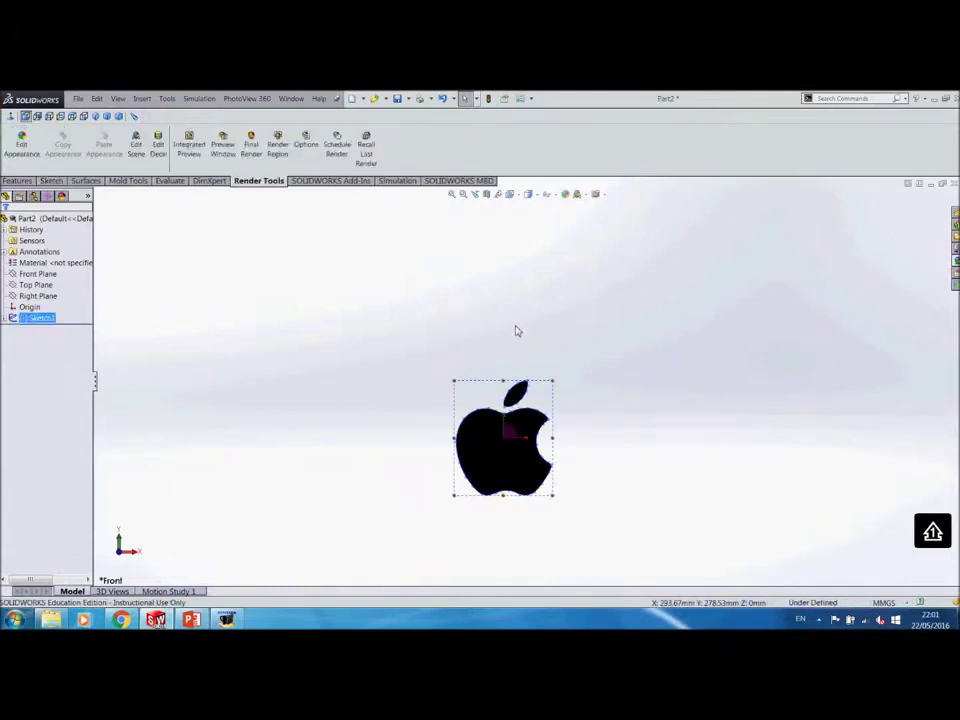
Step: Extrude the traced apple body and leaf contours as a blind boss 25 mm deep from the sketch plane
left_click(19, 181)
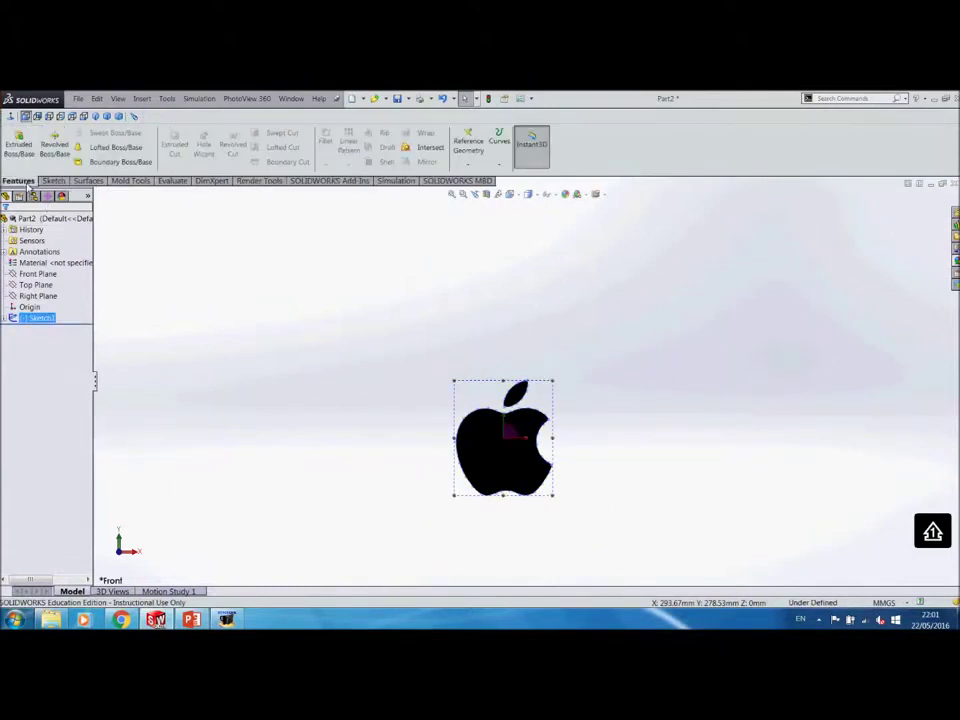
left_click(19, 143)
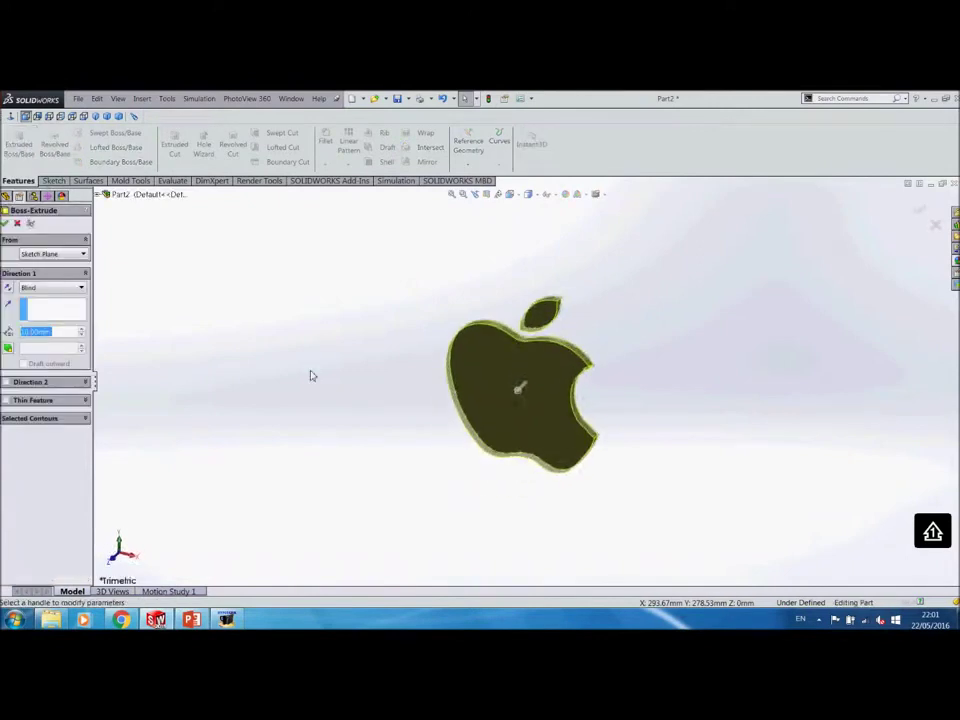
type("5")
key("Return")
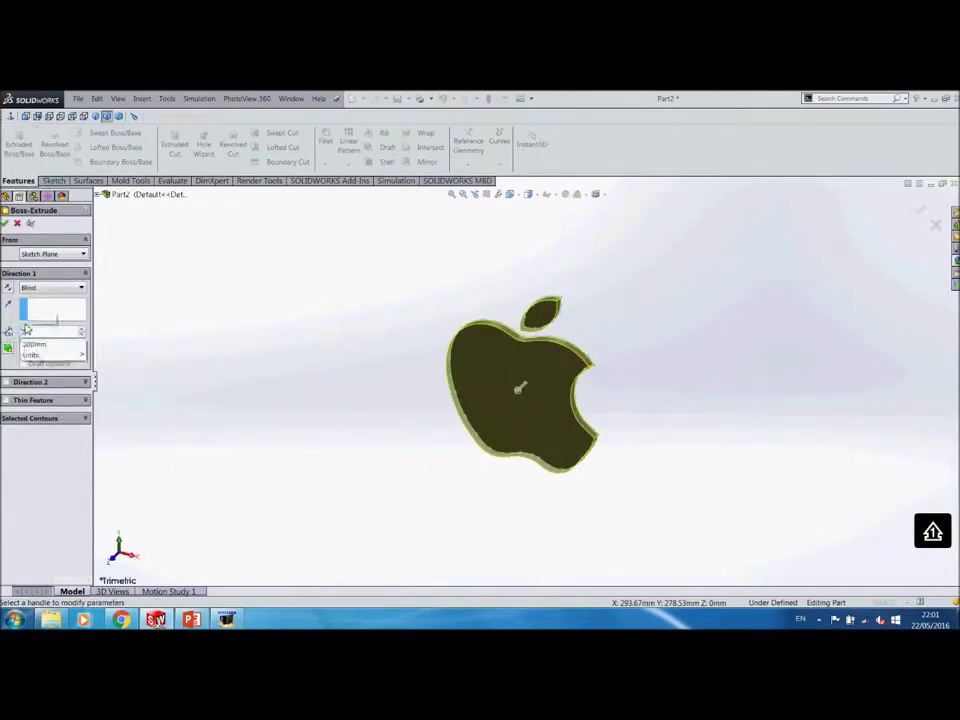
type("10")
key("Return")
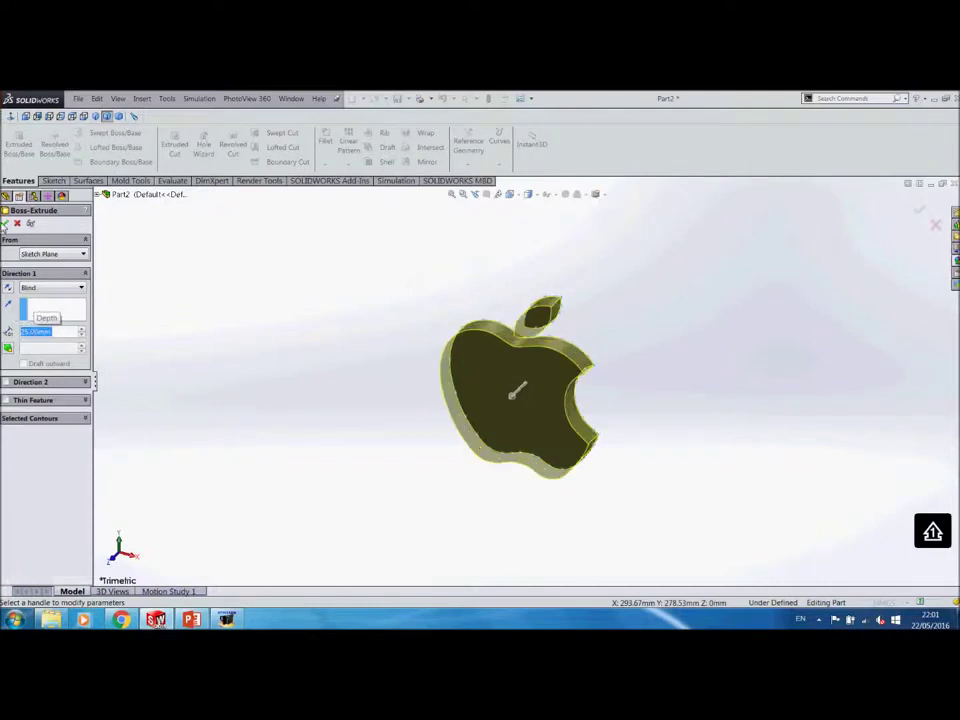
left_click(6, 222)
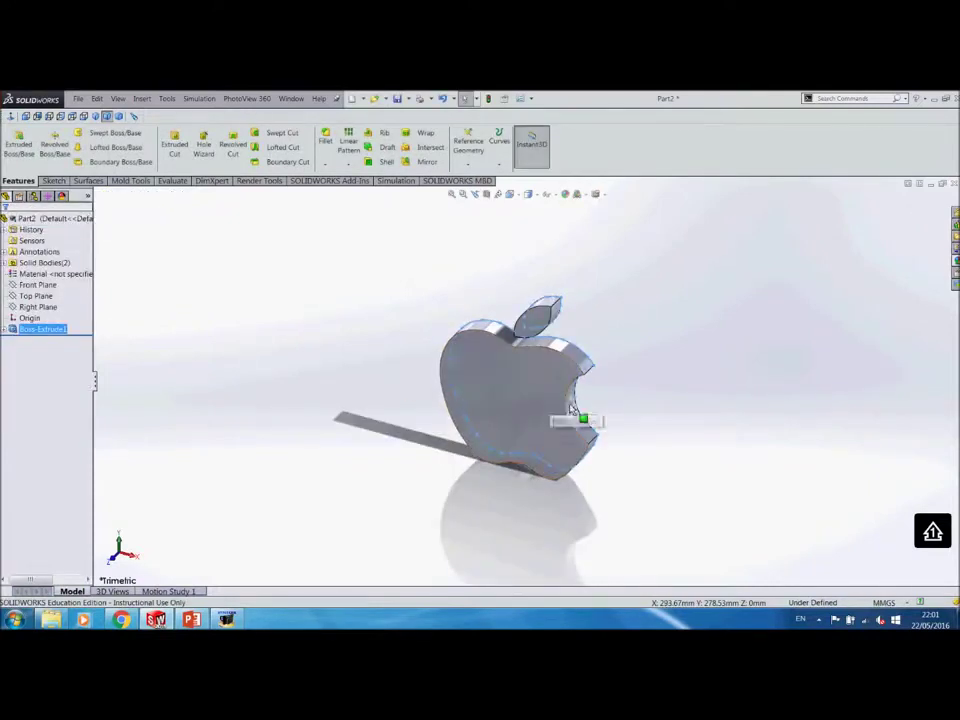
Step: Inspect the extruded logo from another angle and set the view orientation to isometric
mouse_move(700, 436)
middle_mouse_down()
mouse_move(677, 364)
mouse_move(675, 433)
mouse_move(716, 409)
mouse_move(805, 455)
mouse_move(718, 439)
mouse_move(696, 399)
mouse_move(741, 441)
mouse_move(690, 420)
middle_mouse_up()
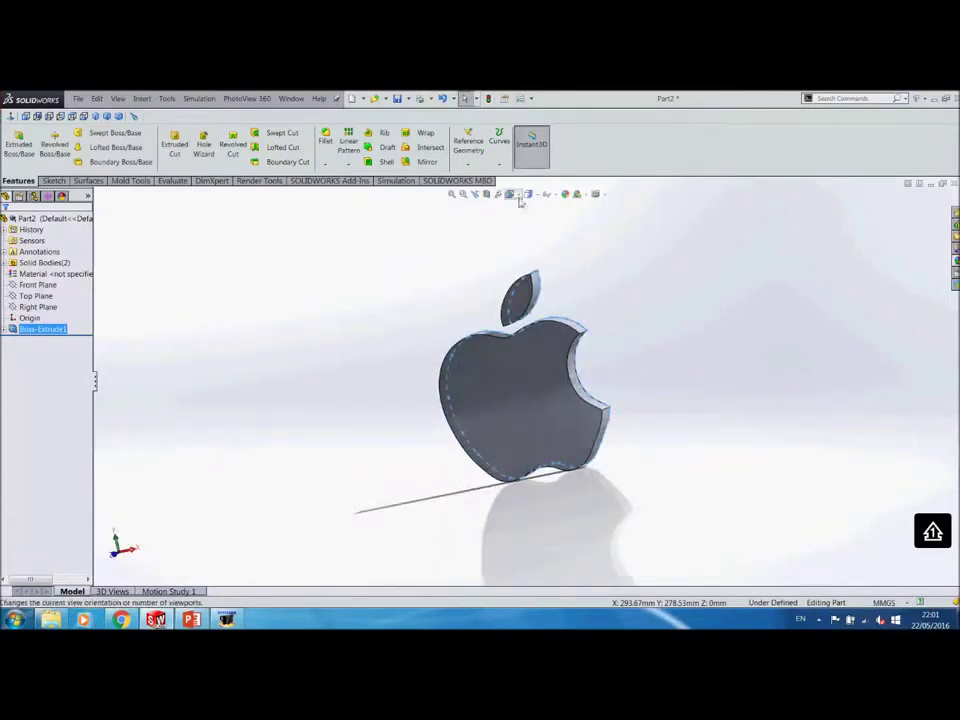
left_click(518, 198)
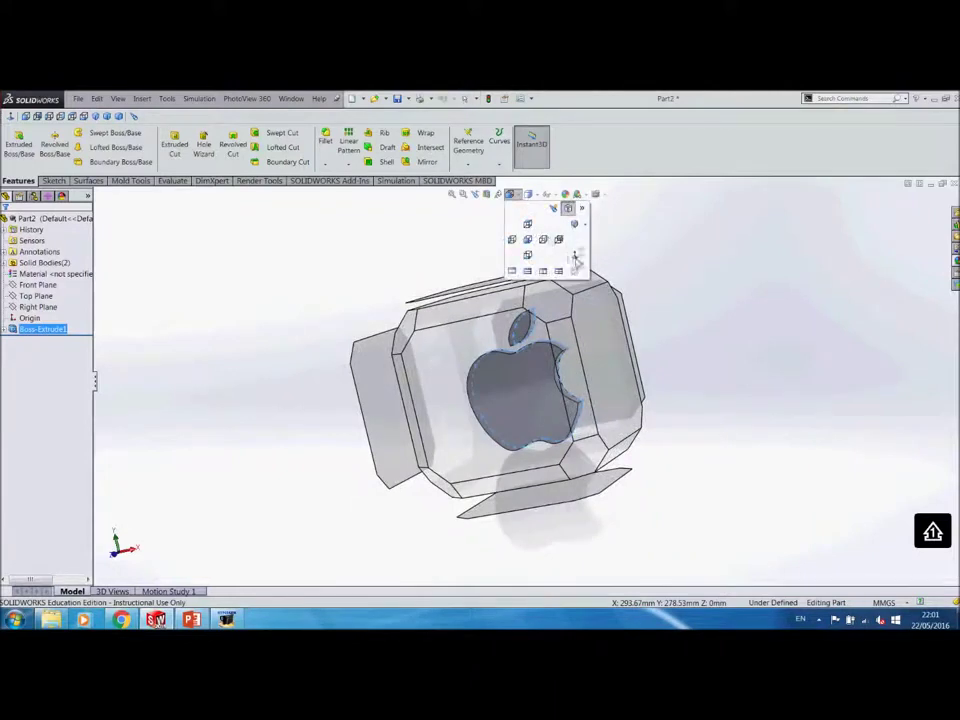
left_click(574, 226)
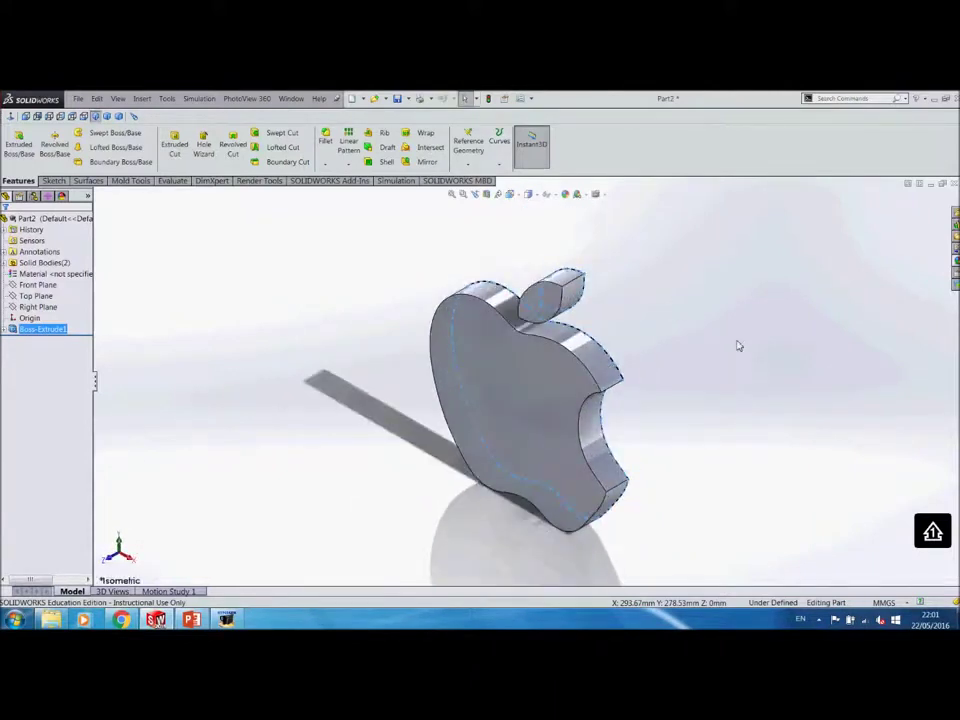